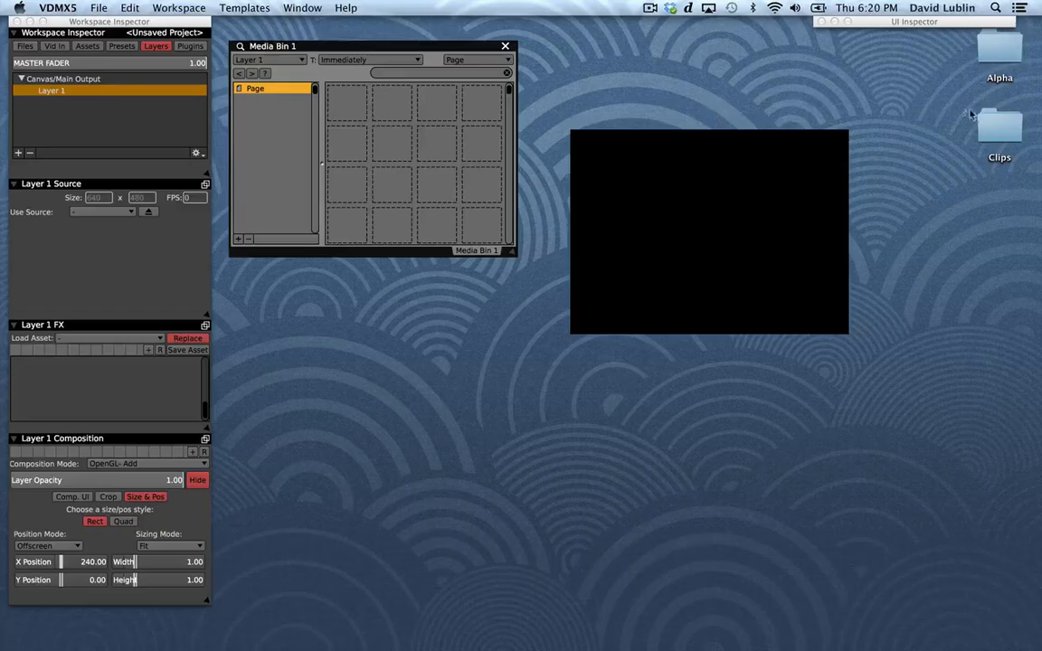
Add Cloudy Sunrise AIC.mov from the Clips folder and the FireLoopHap clip from the Alpha folder to Media Bin 1.
double_click(999, 132)
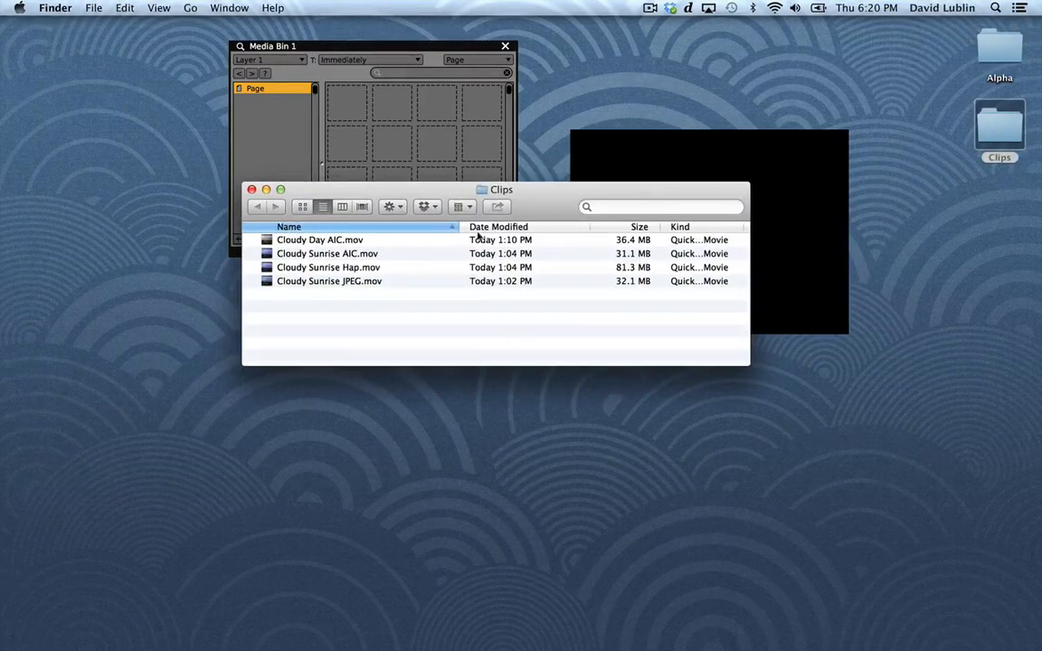
drag(335, 261, 336, 115)
click(252, 189)
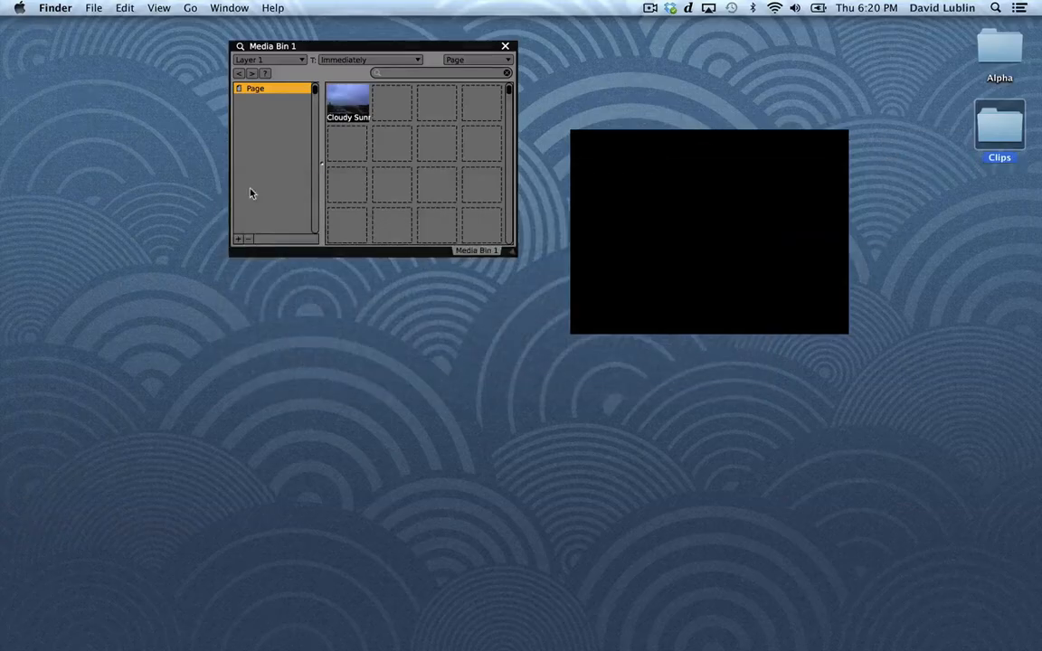
drag(989, 63, 342, 146)
click(417, 137)
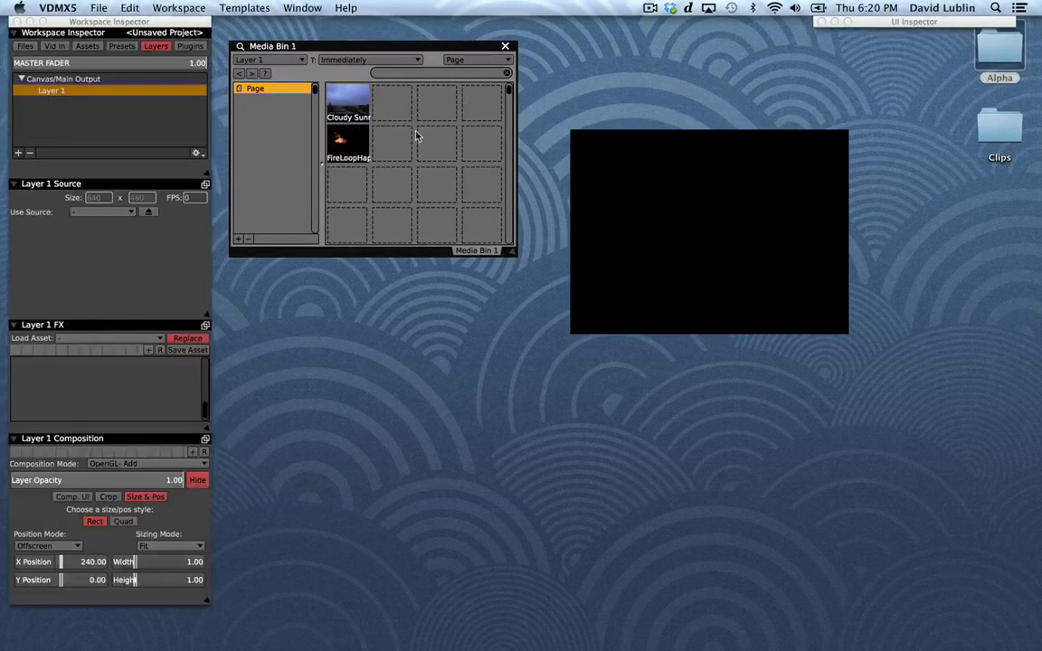
Open the Import Media browser and add the favorite folder GP_Vidvox_Pack_16APR13_Hap_HD as a new page in Media Bin 1.
click(244, 8)
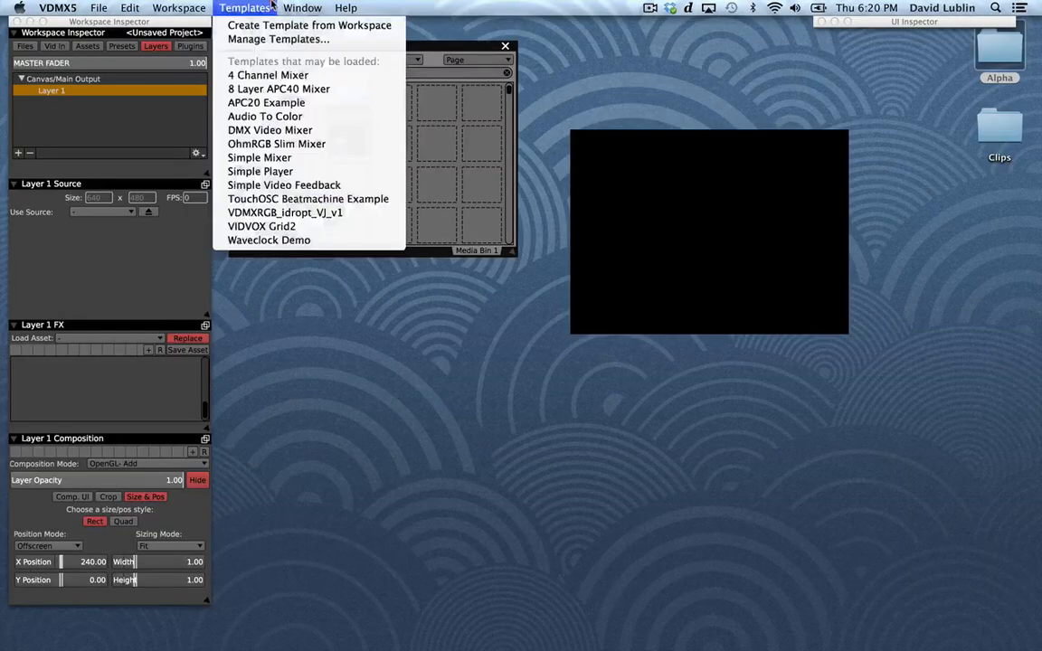
mouse_move(290, 7)
click(343, 89)
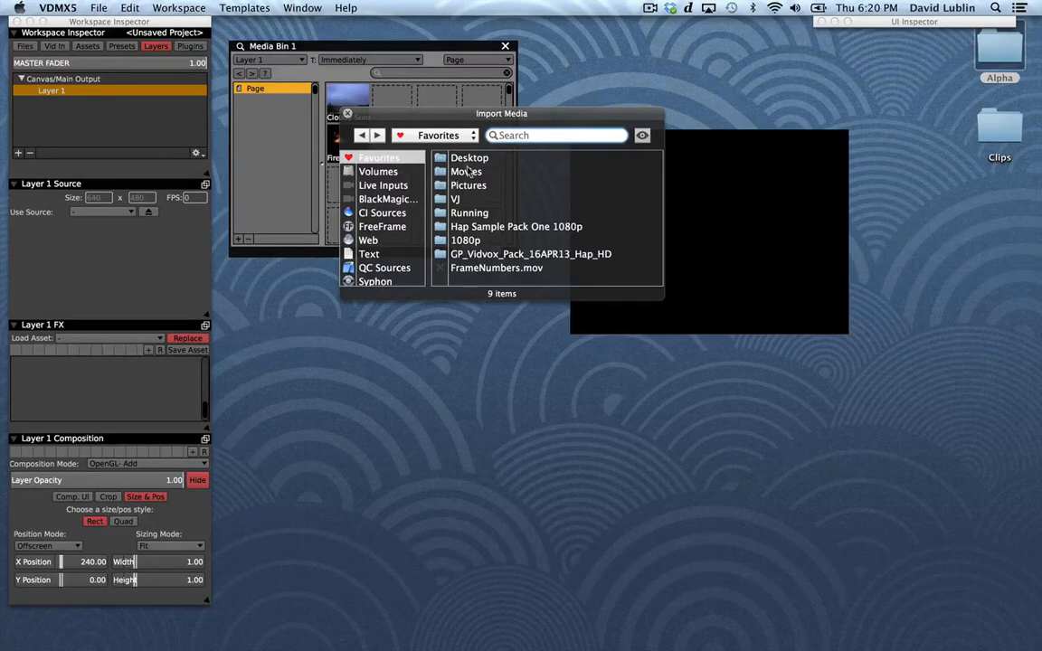
drag(485, 255, 304, 145)
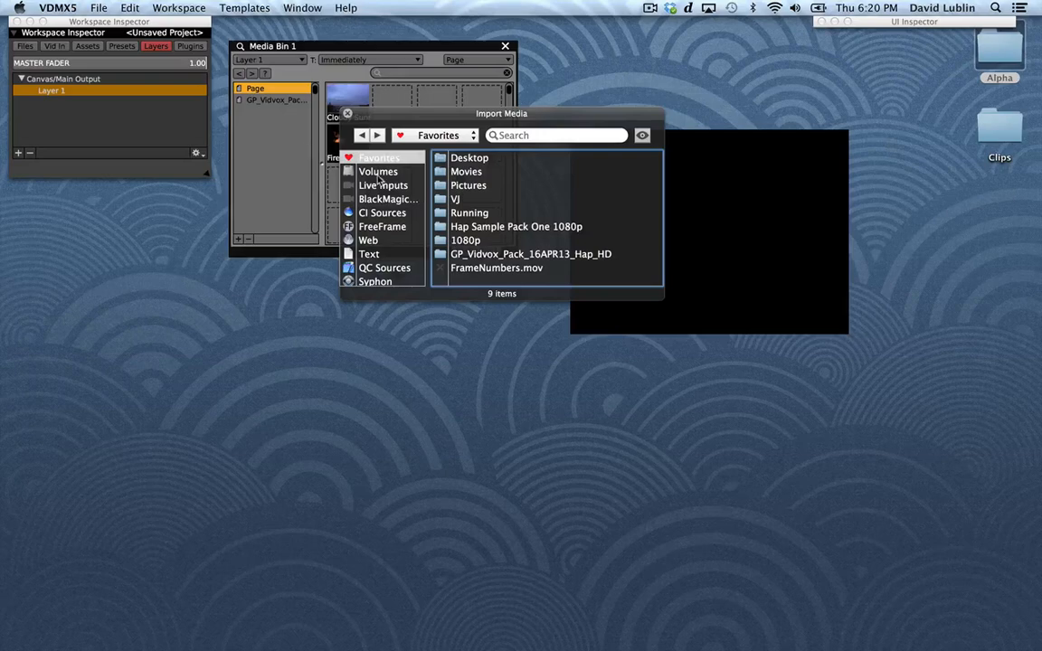
Browse the Import Media categories, including Volumes, Recent Files and Recent Places, and close the browser.
click(378, 173)
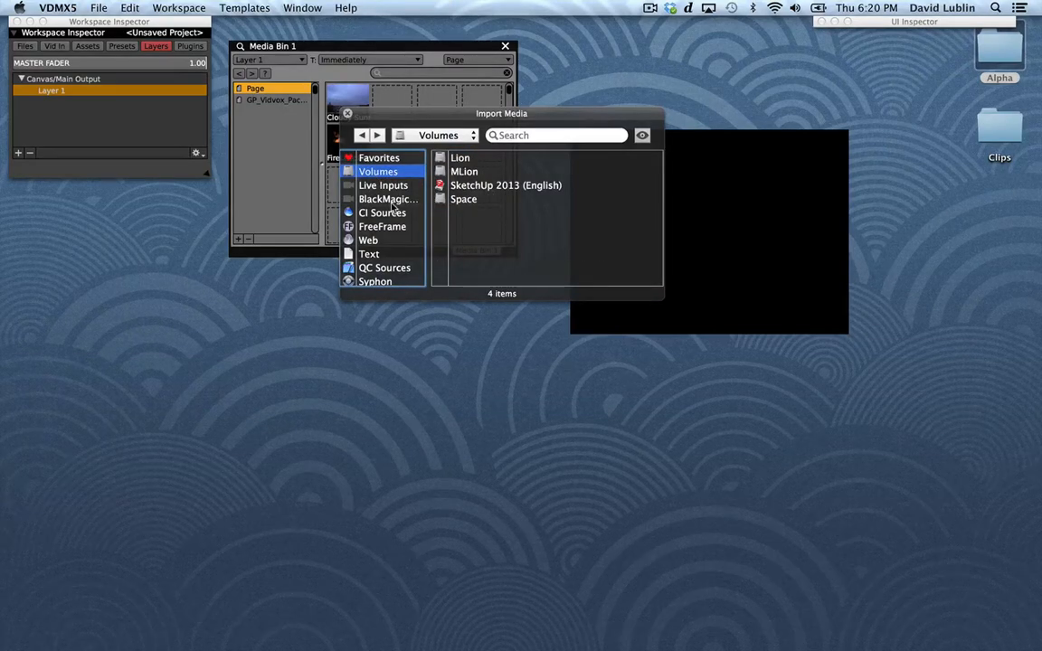
scroll(394, 209, down, 5)
scroll(393, 210, up, 2)
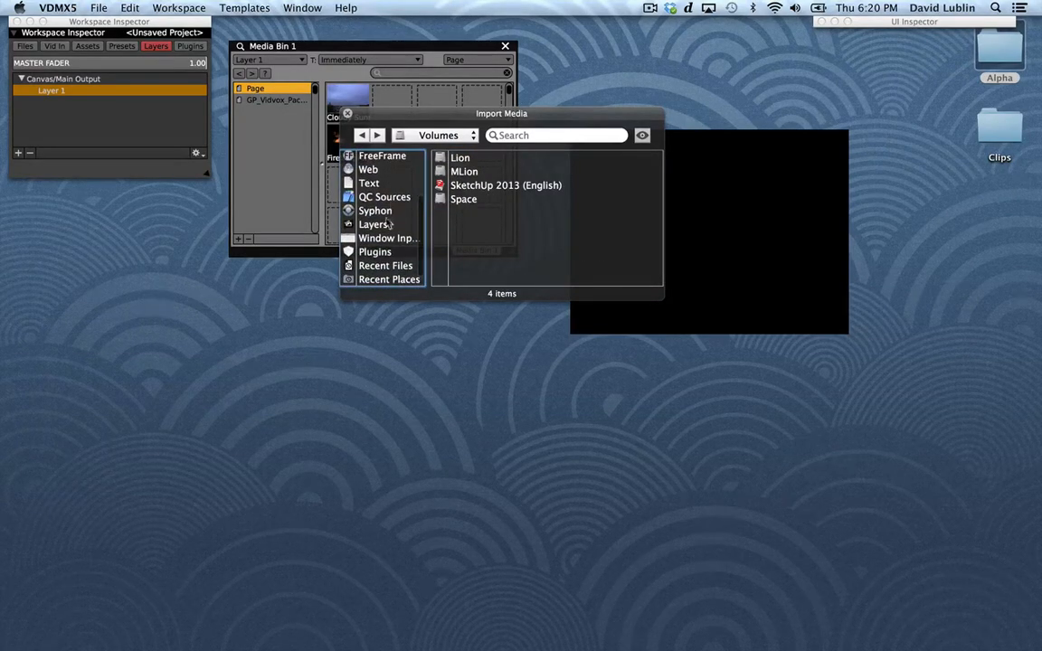
click(385, 265)
scroll(380, 262, down, 2)
click(383, 266)
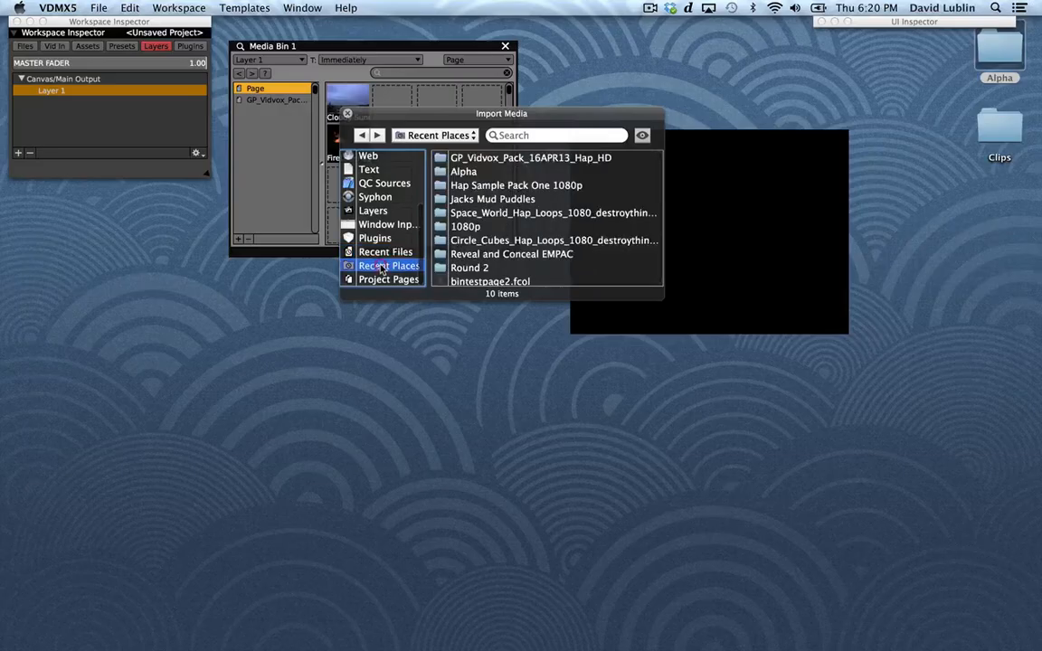
scroll(382, 269, up, 3)
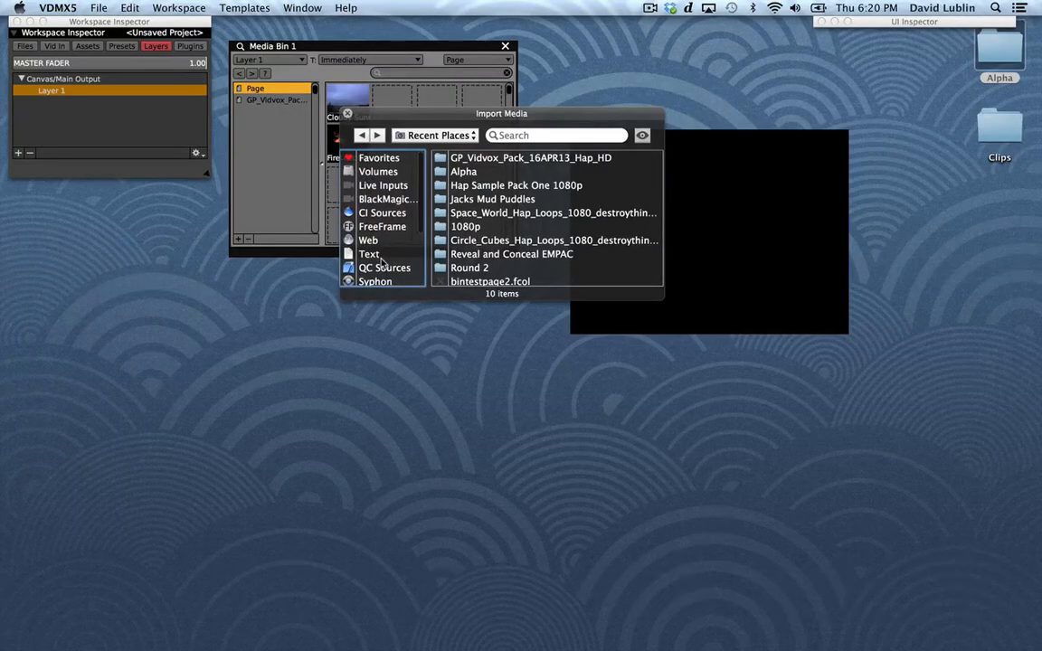
key(super+3)
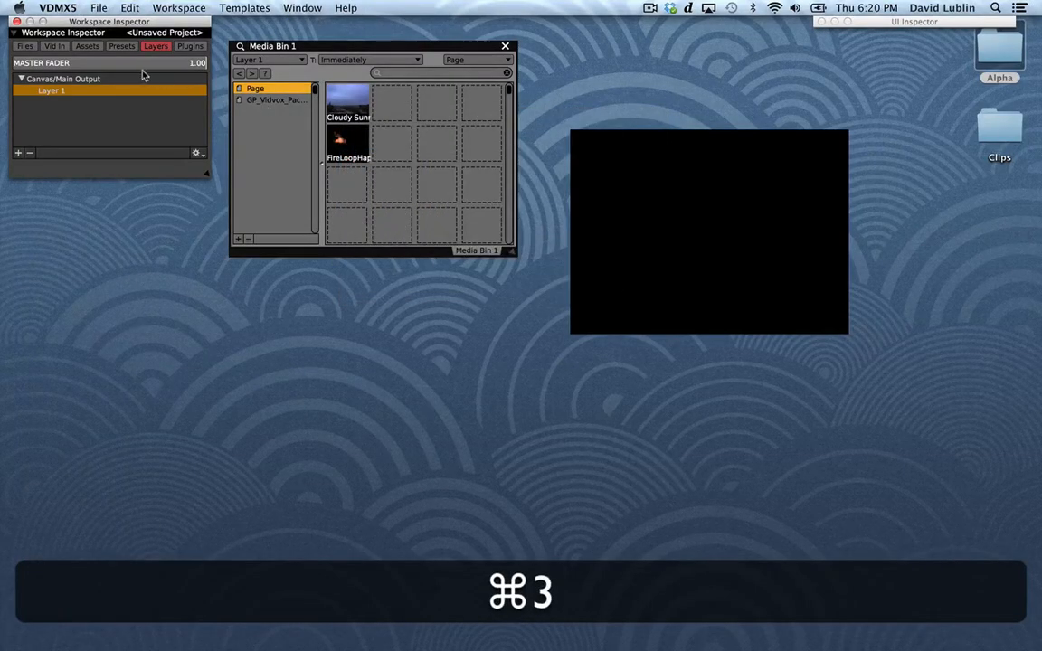
Play the Cloudy Sunrise clip on Layer 1, with Layer 1 chosen as the media bin's target.
click(103, 107)
click(65, 96)
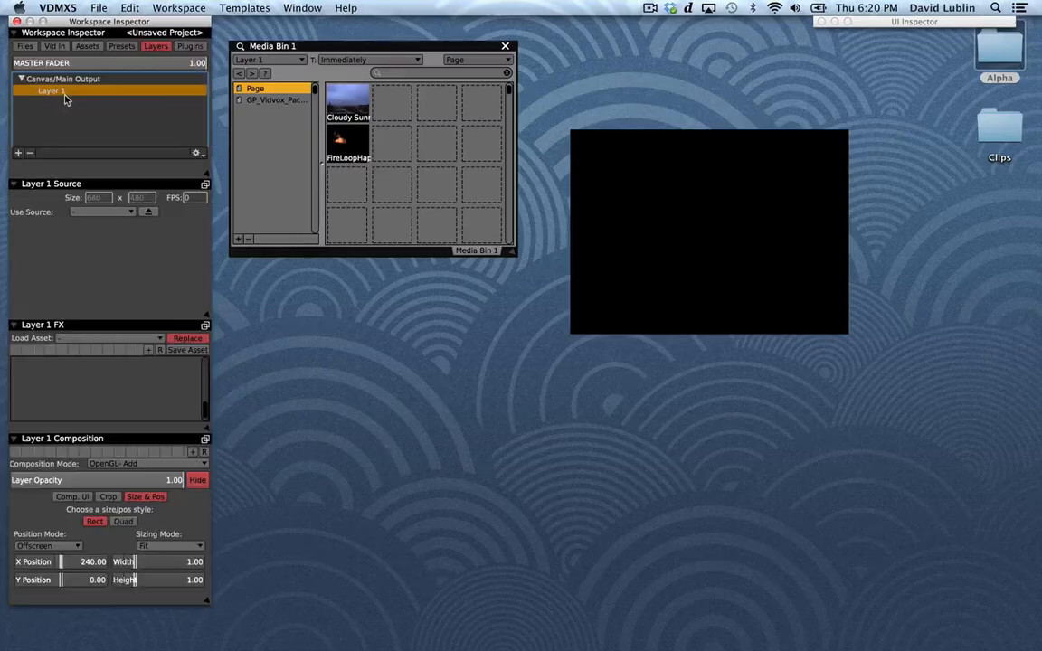
click(356, 105)
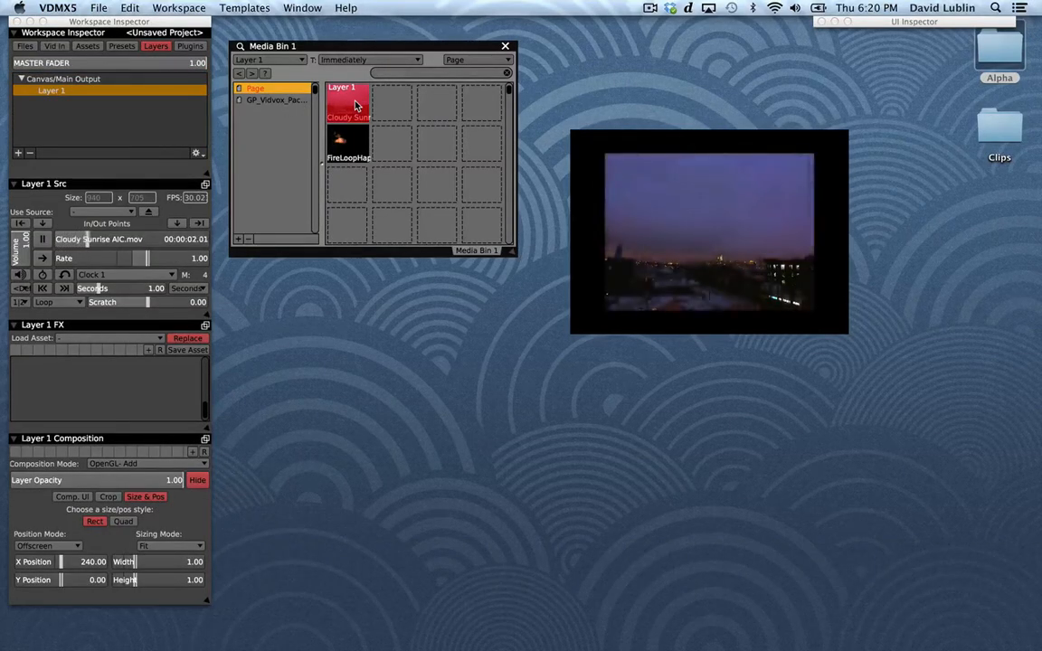
click(296, 59)
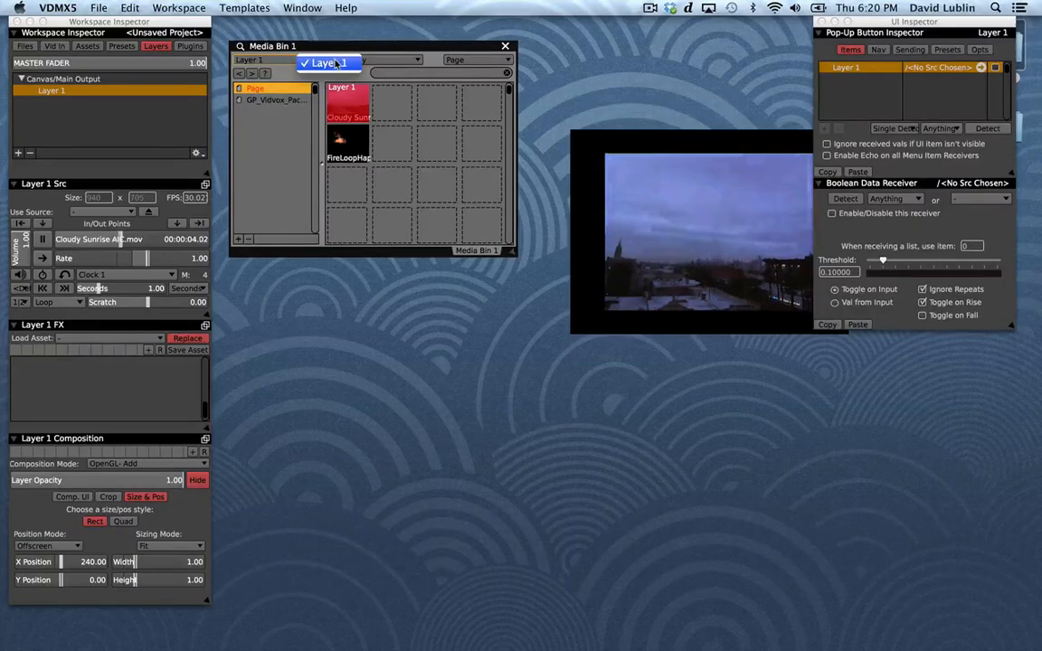
click(310, 63)
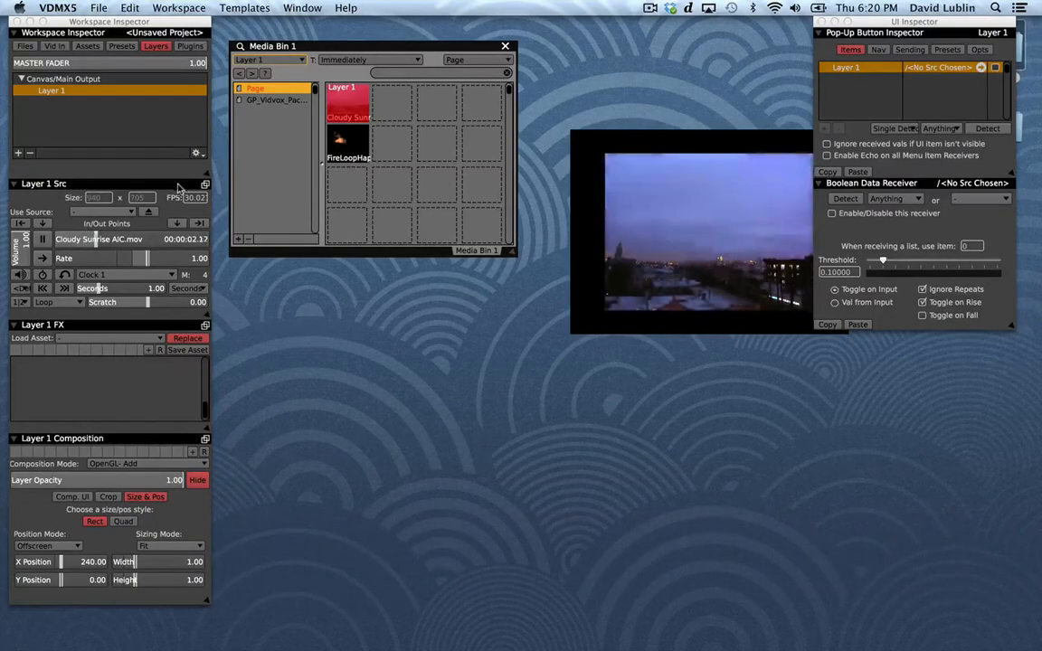
Detach the Layer 1 source controls into their own window and place it directly beneath Media Bin 1.
click(206, 187)
drag(338, 214, 278, 261)
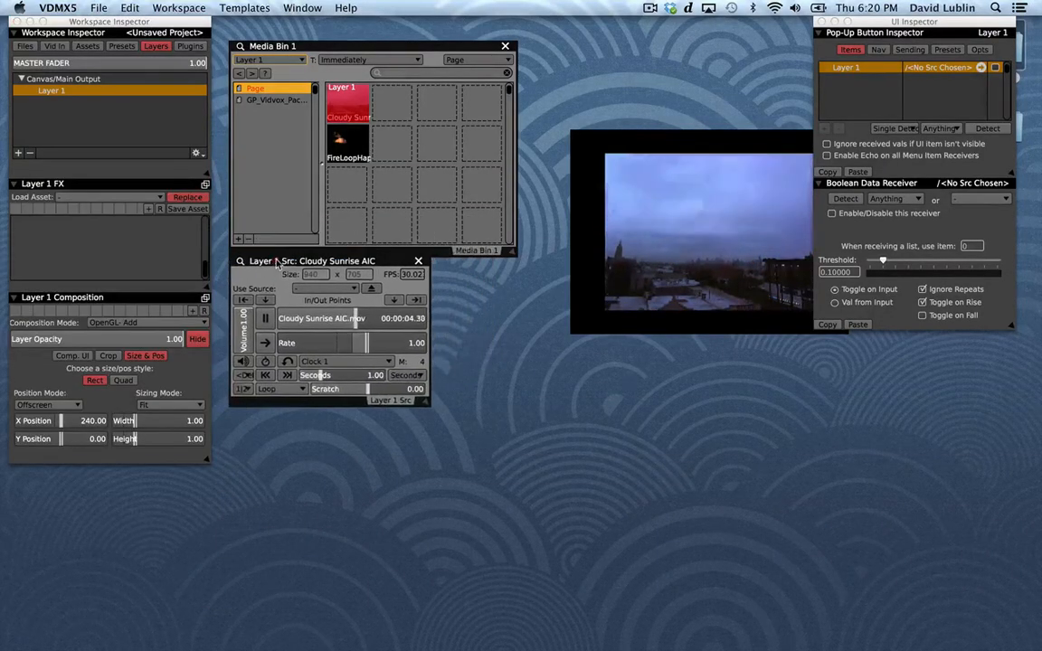
click(131, 125)
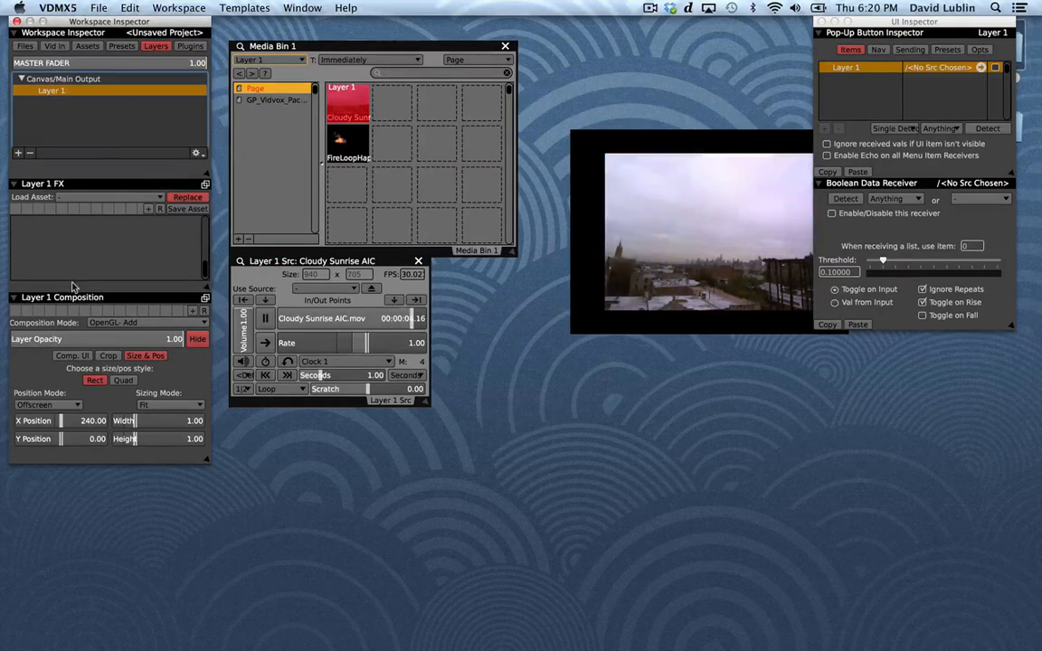
Fade Layer 1's opacity, return it to 1.00, and deselect the layer in the Workspace Inspector.
click(84, 340)
drag(84, 340, 196, 342)
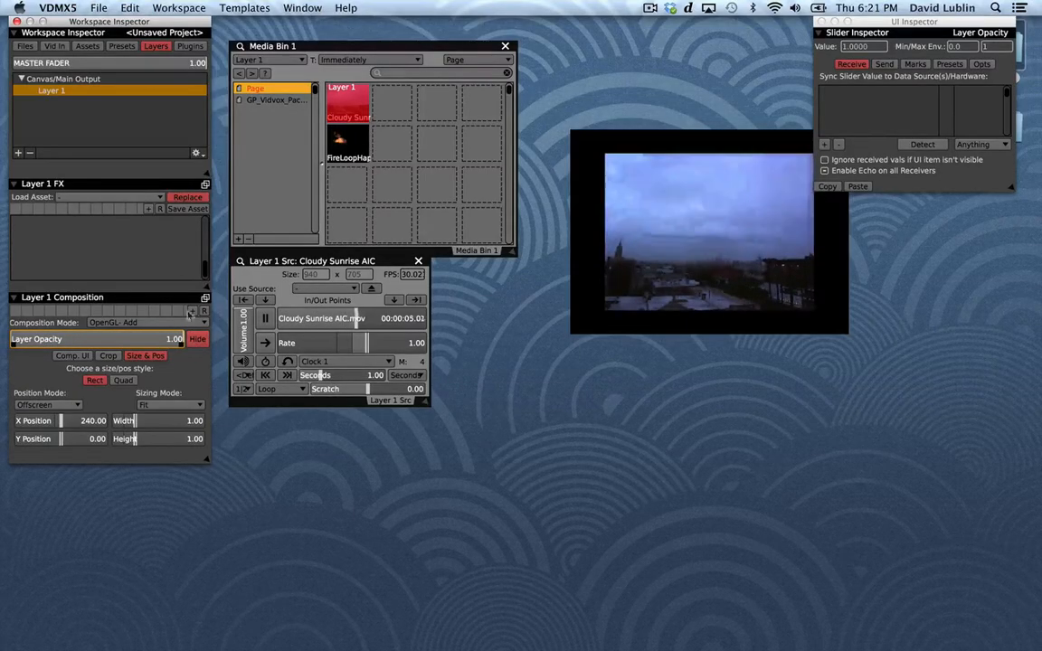
click(149, 137)
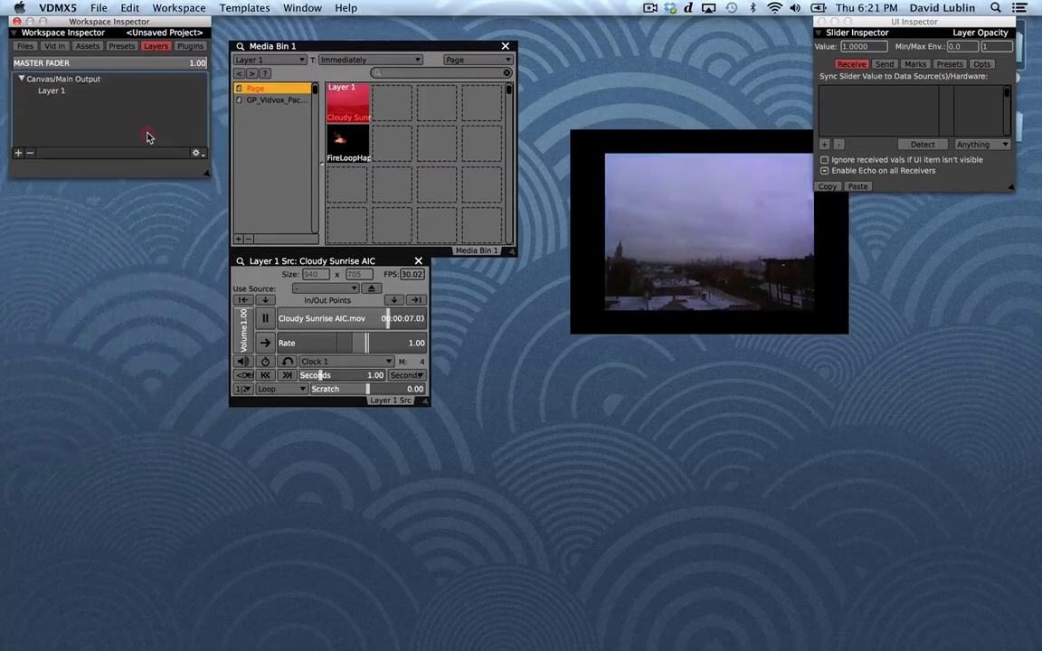
Widen the Layer 1 Src window to match the media bin and try scrubbing and pausing Cloudy Sunrise AIC.mov.
drag(429, 406, 515, 389)
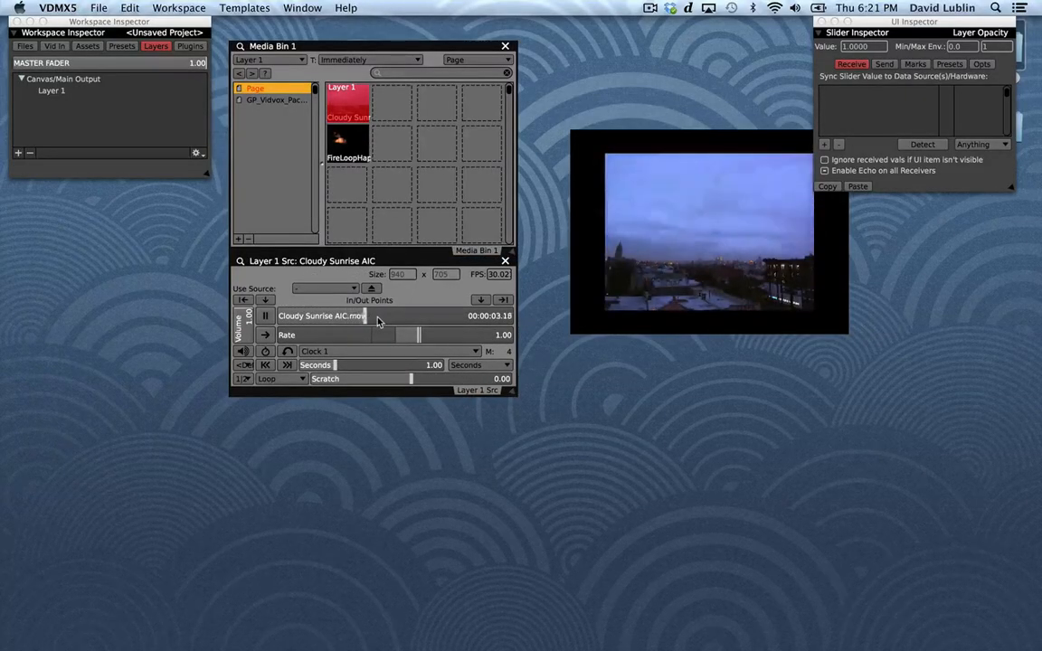
drag(379, 321, 458, 325)
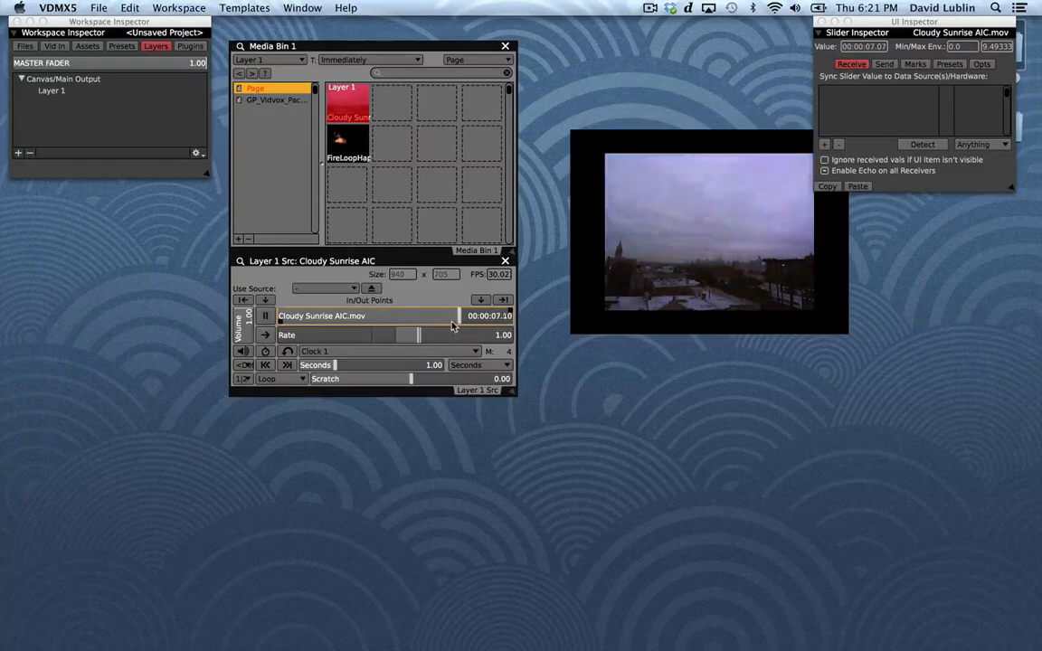
drag(341, 318, 431, 321)
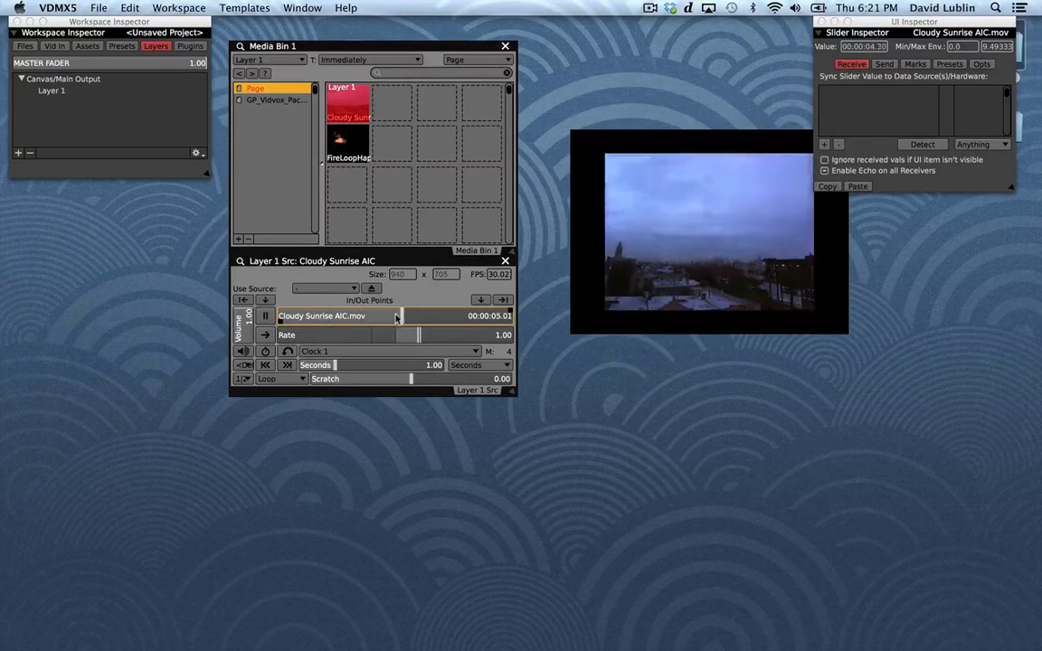
click(267, 317)
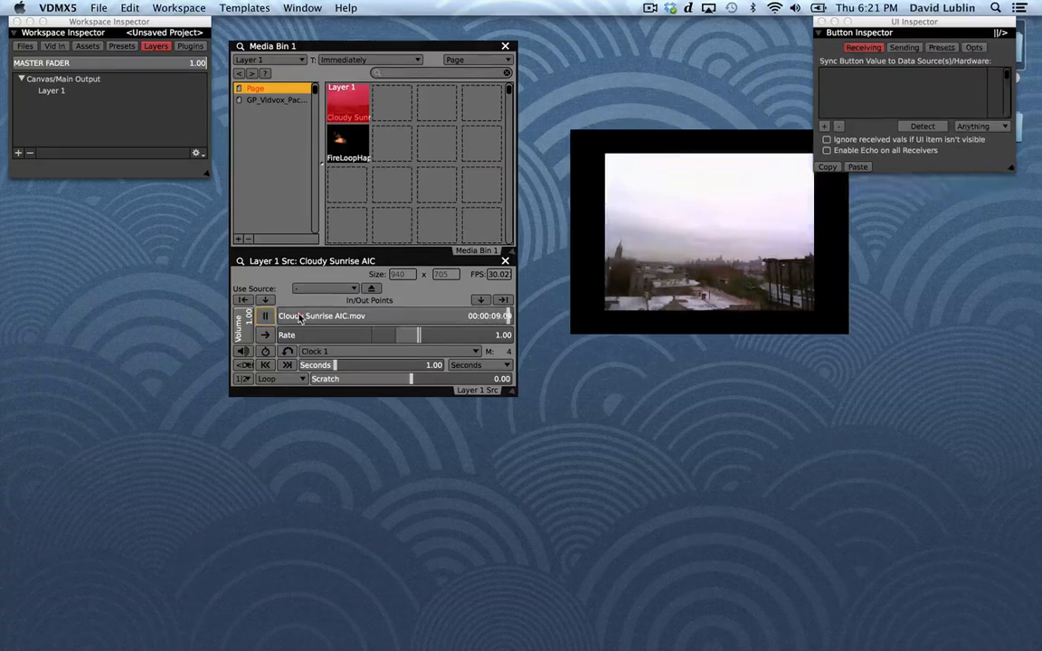
Try an in point of about 2.57 and an out point of about 4.32 on the clip's timeline, and reset both.
drag(299, 319, 281, 324)
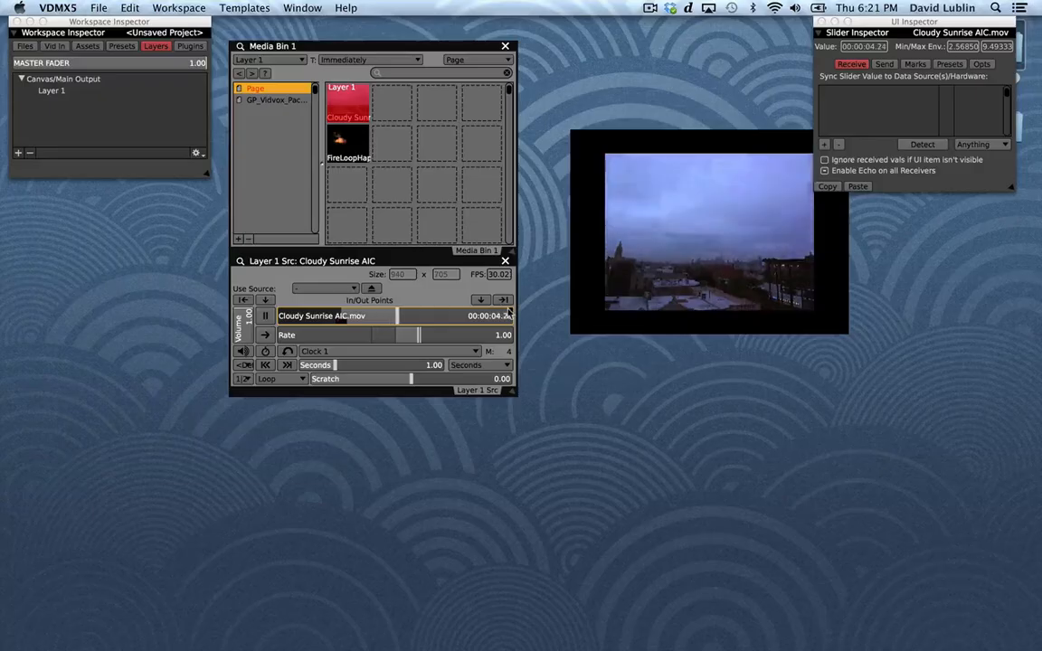
drag(502, 311, 380, 322)
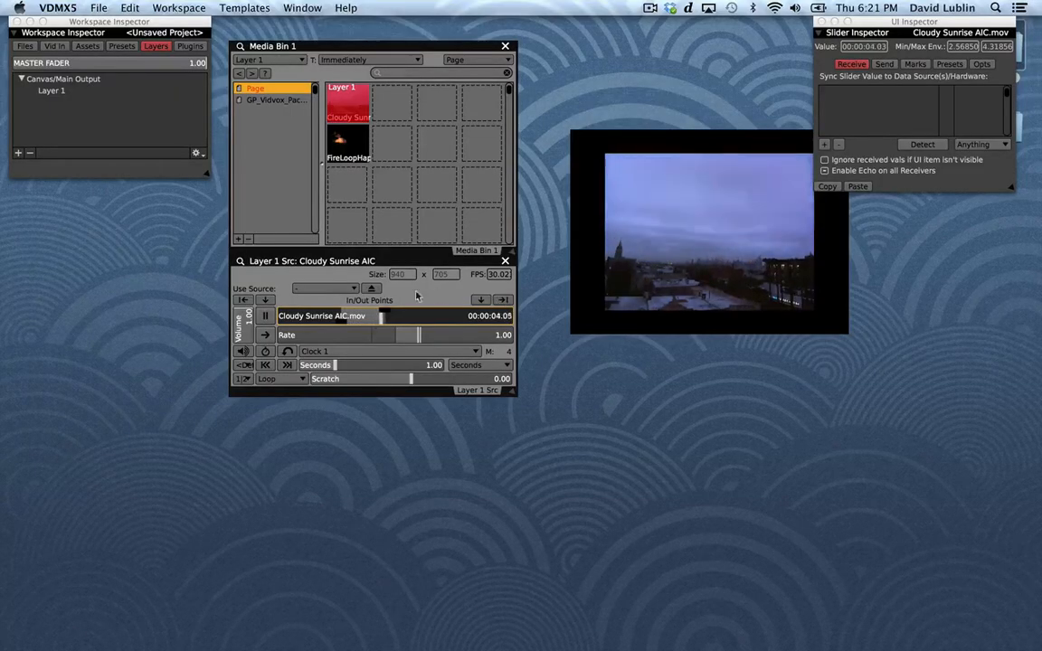
click(242, 302)
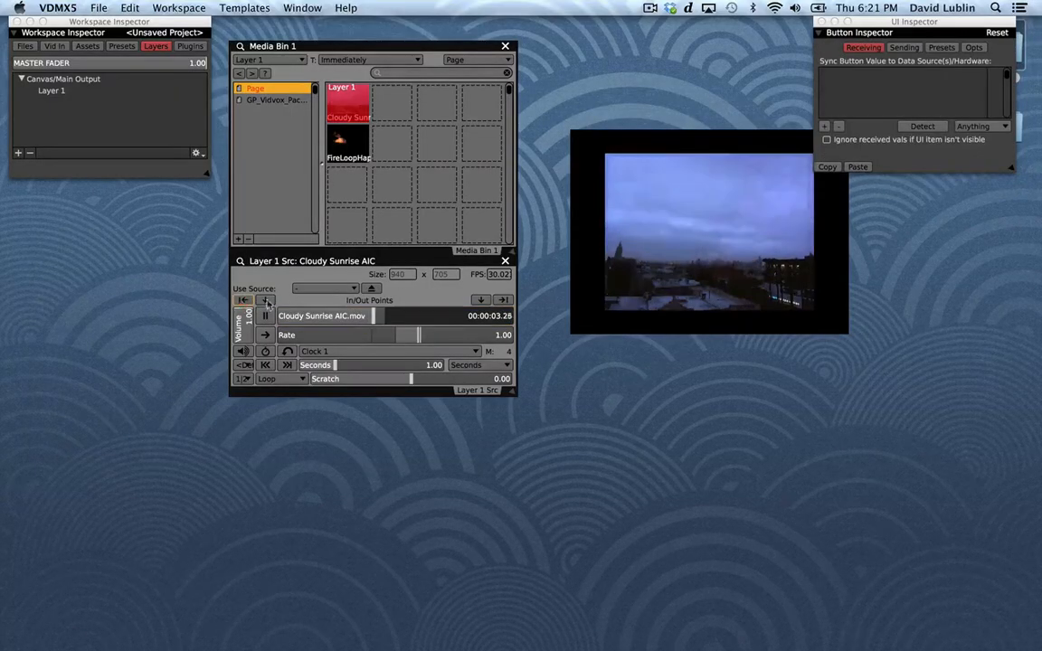
click(504, 301)
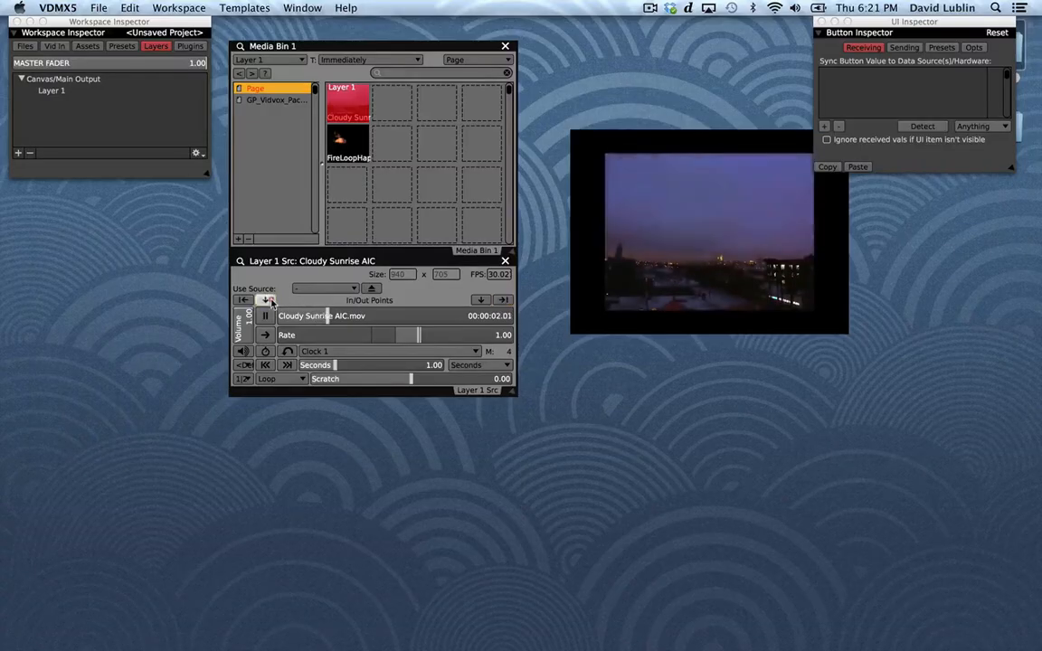
Try setting the in and out points at the playhead during playback, and reset the loop range.
click(265, 300)
click(481, 300)
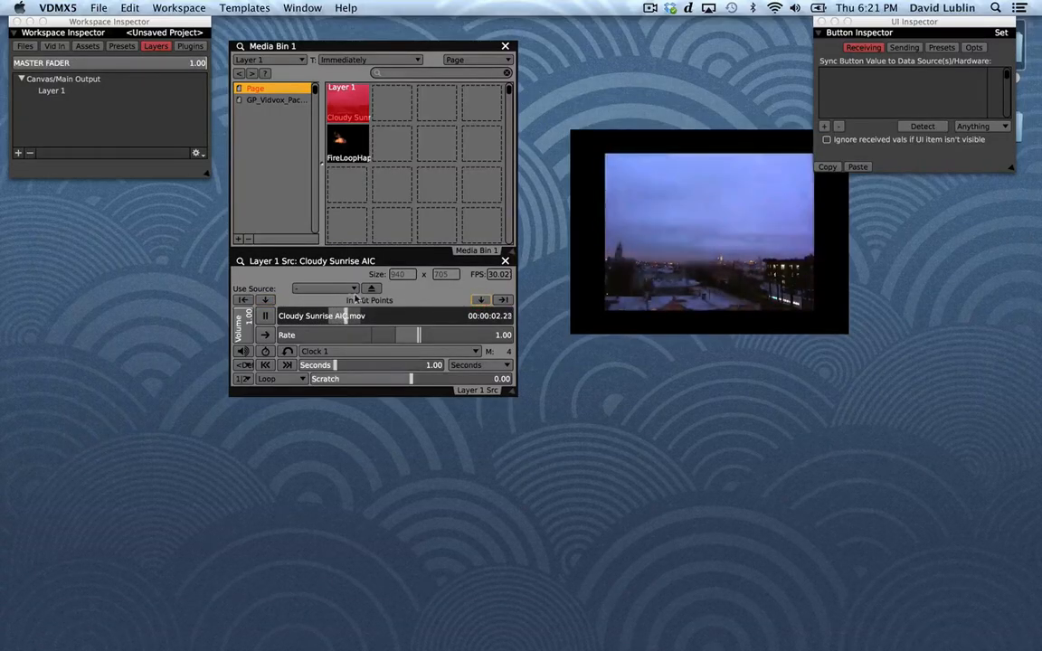
click(502, 301)
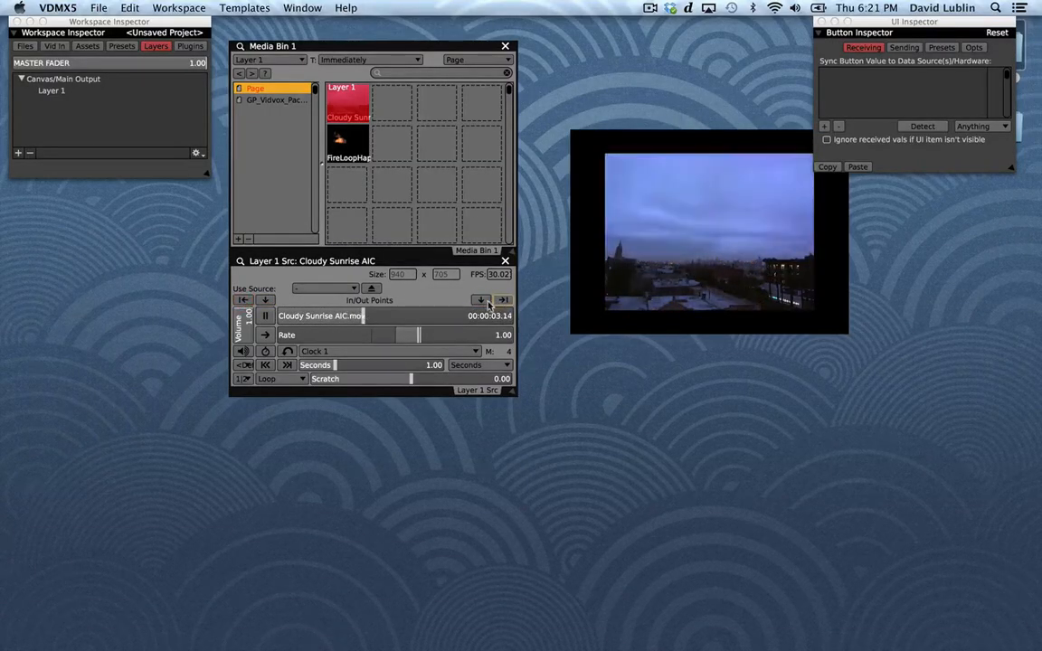
Enter hardware-learn mode and assign the G key to setting the in point and the H key to setting the out point.
key(super)
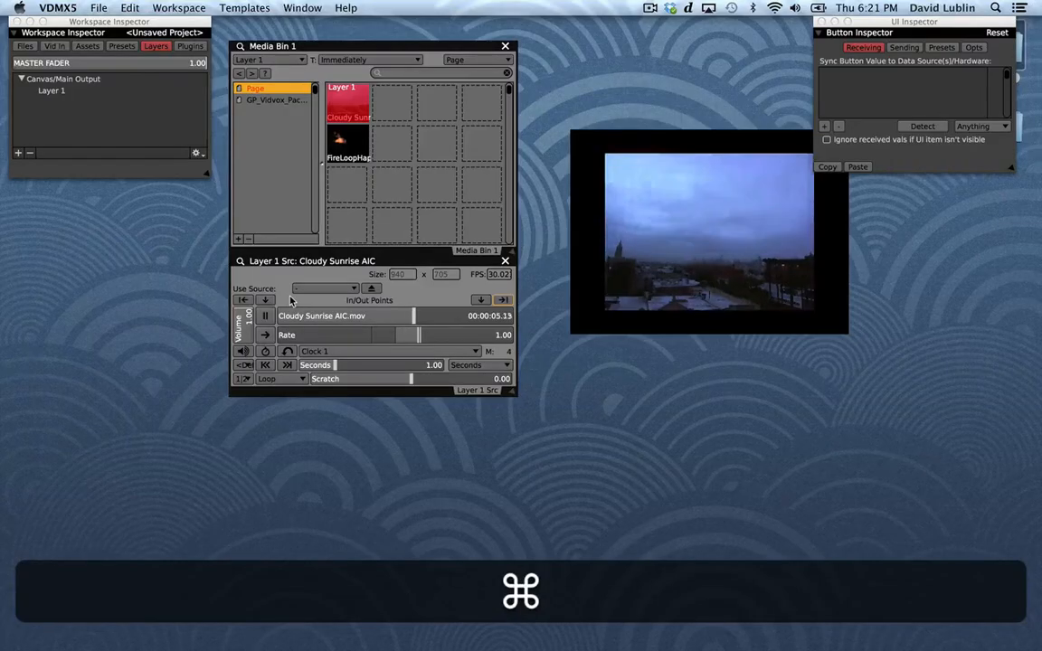
key(super+l)
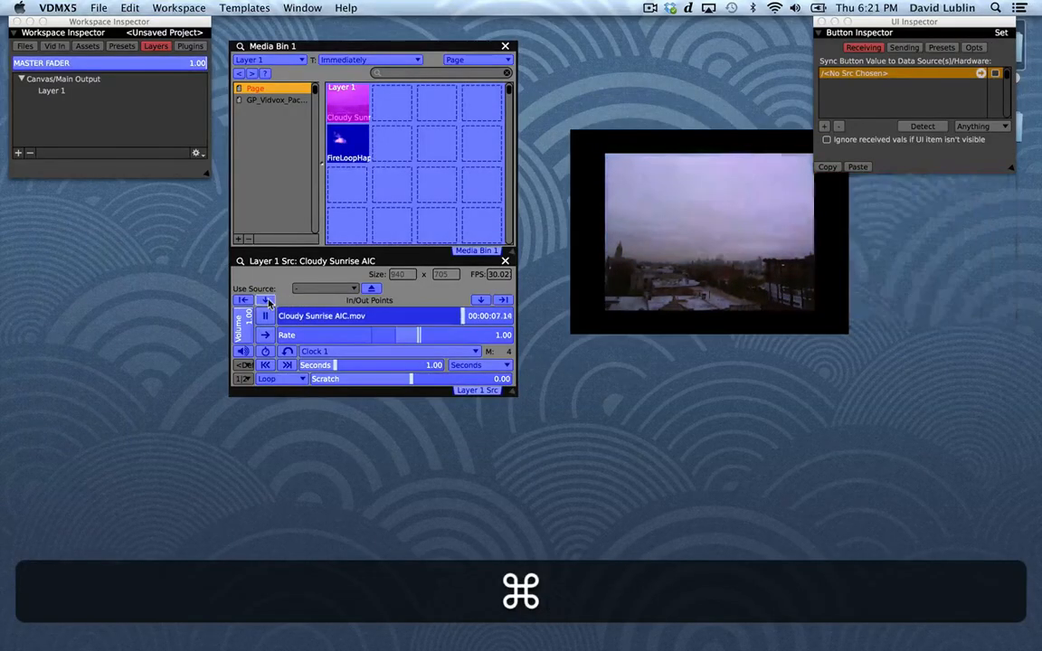
click(266, 300)
key(g)
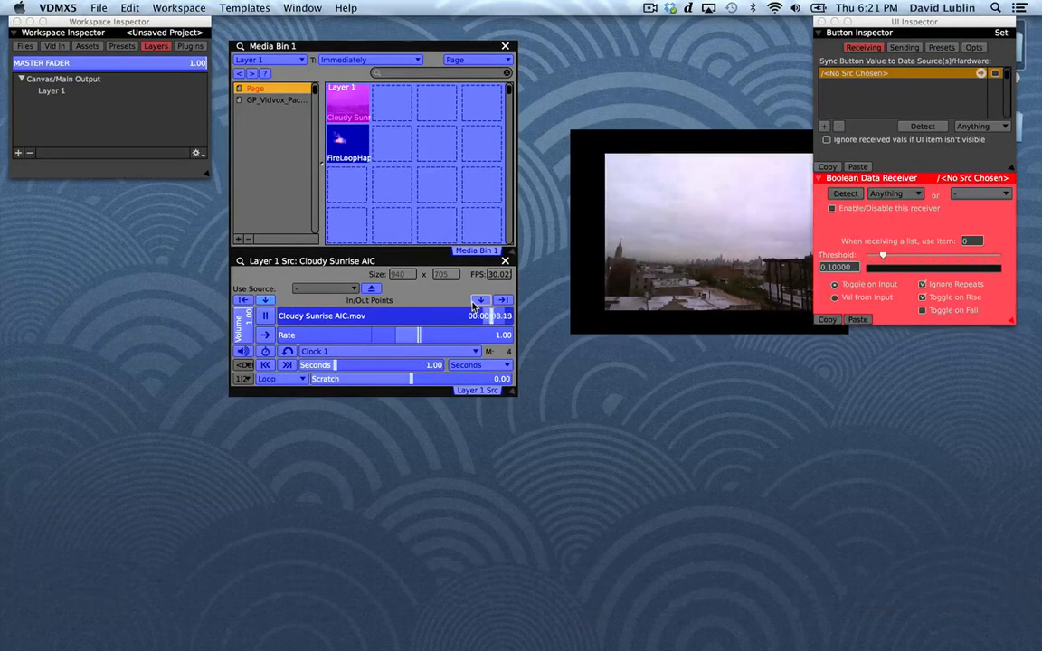
key(h)
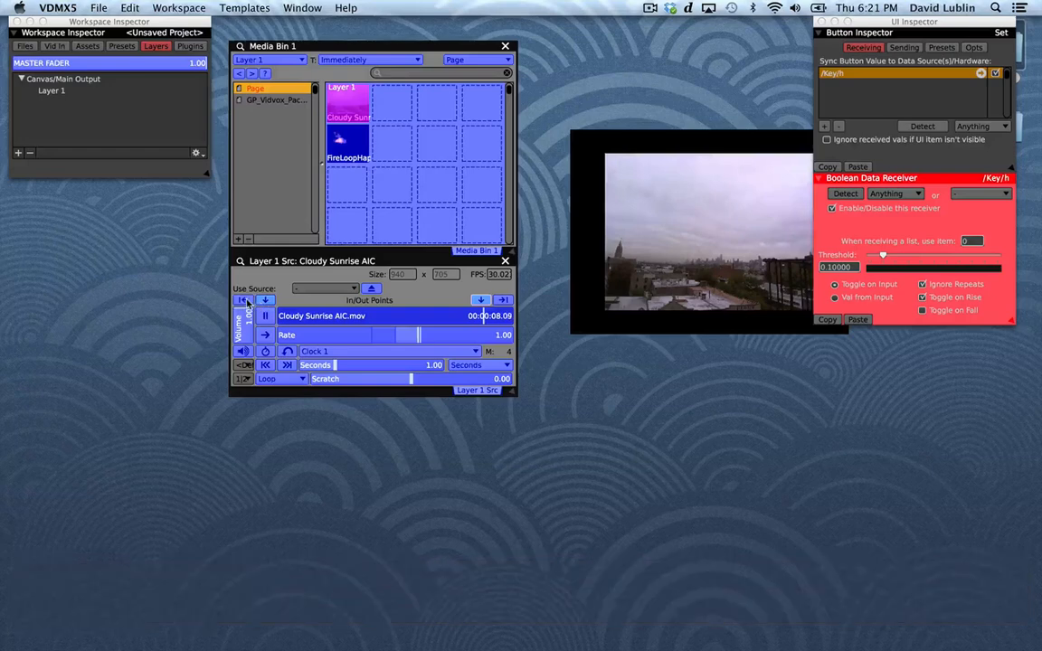
click(480, 301)
Assign the F key to resetting the in point and the J key to resetting the out point, and leave hardware-learn mode.
key(f)
click(505, 301)
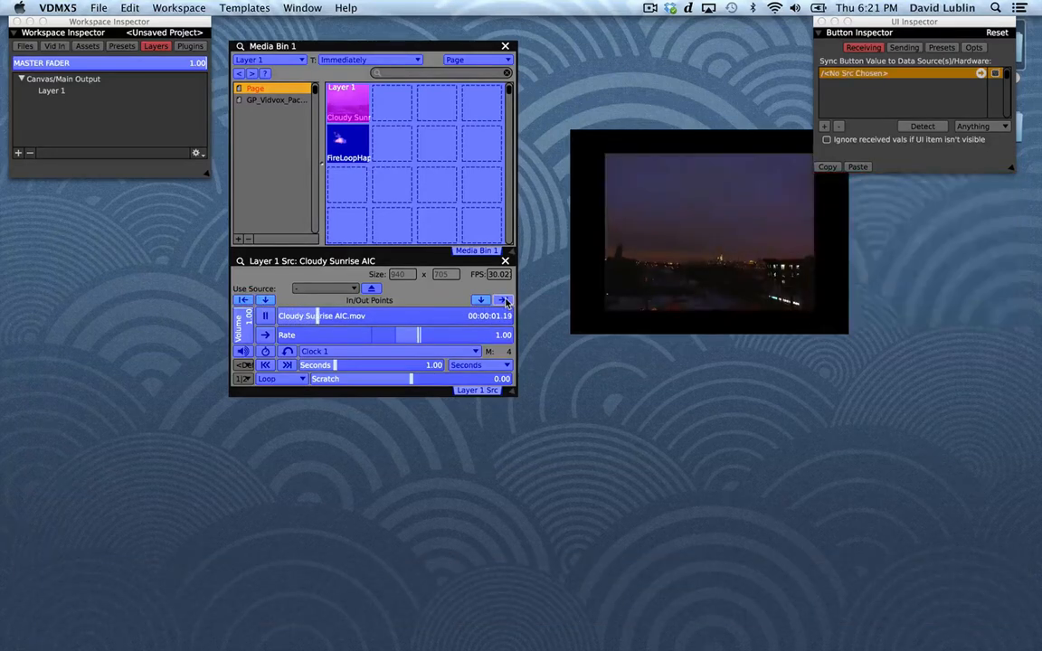
key(j)
key(super+j)
key(super+l)
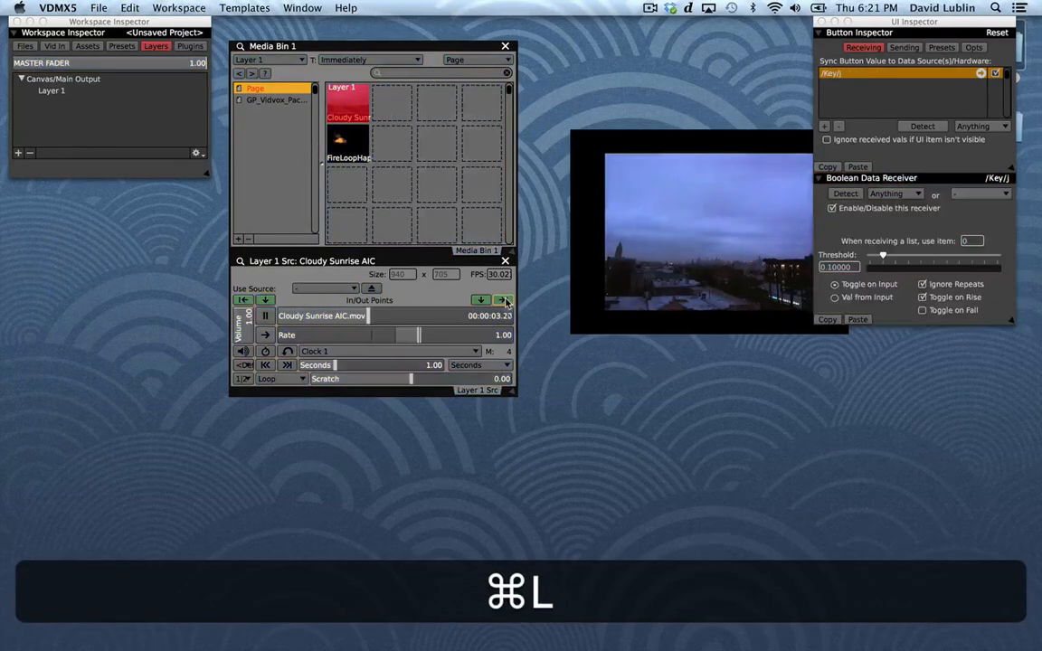
Test the assigned keys by setting in and out points during playback, and reset the loop range.
key(h)
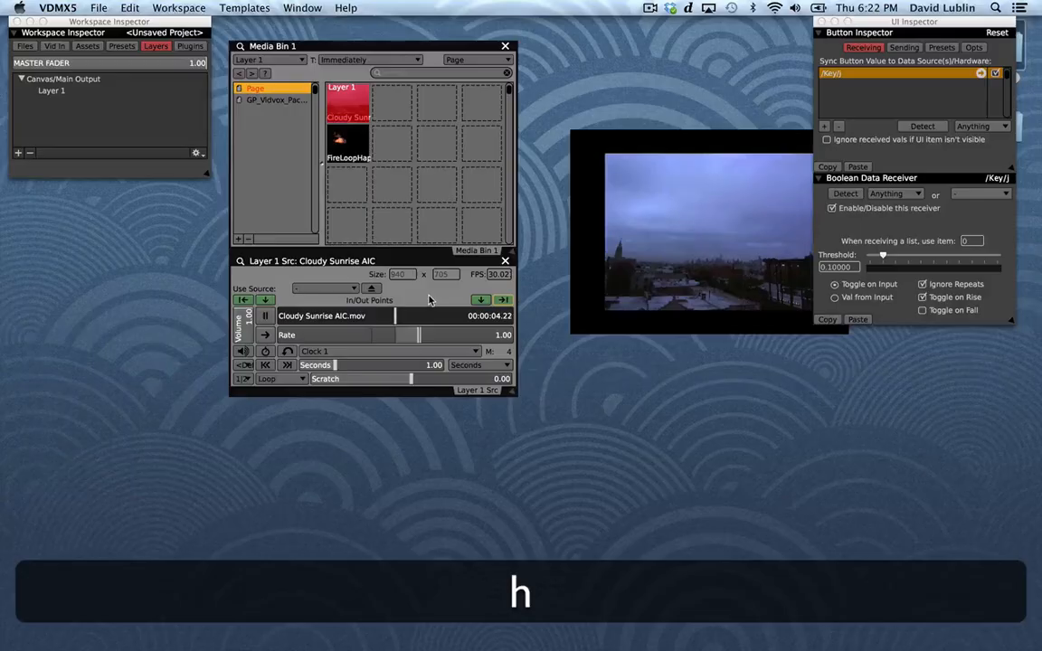
key(j)
key(h)
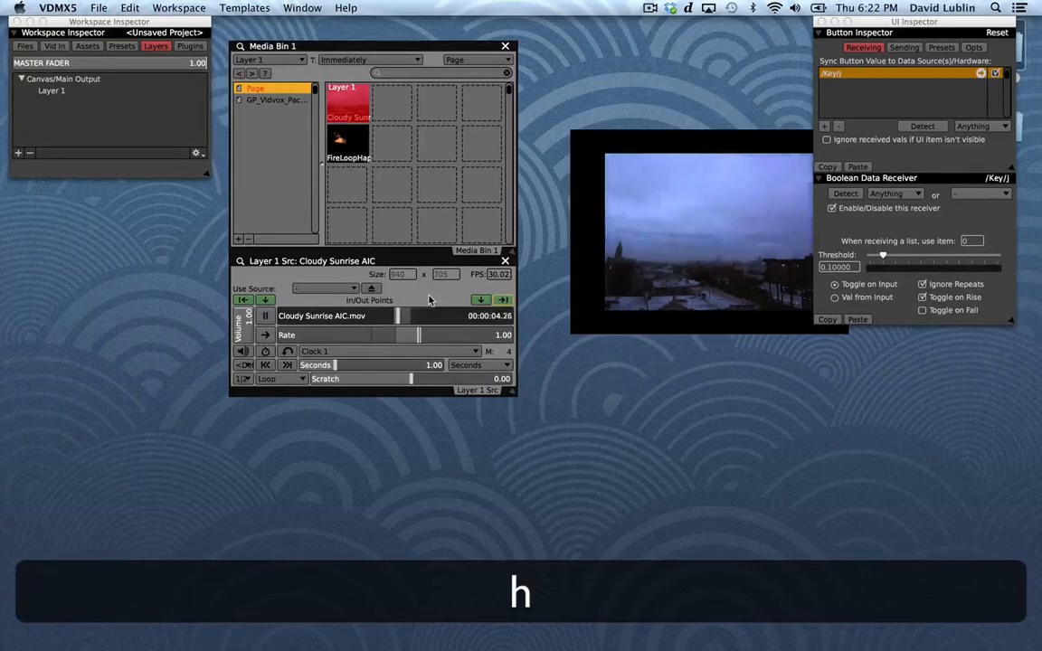
key(shift)
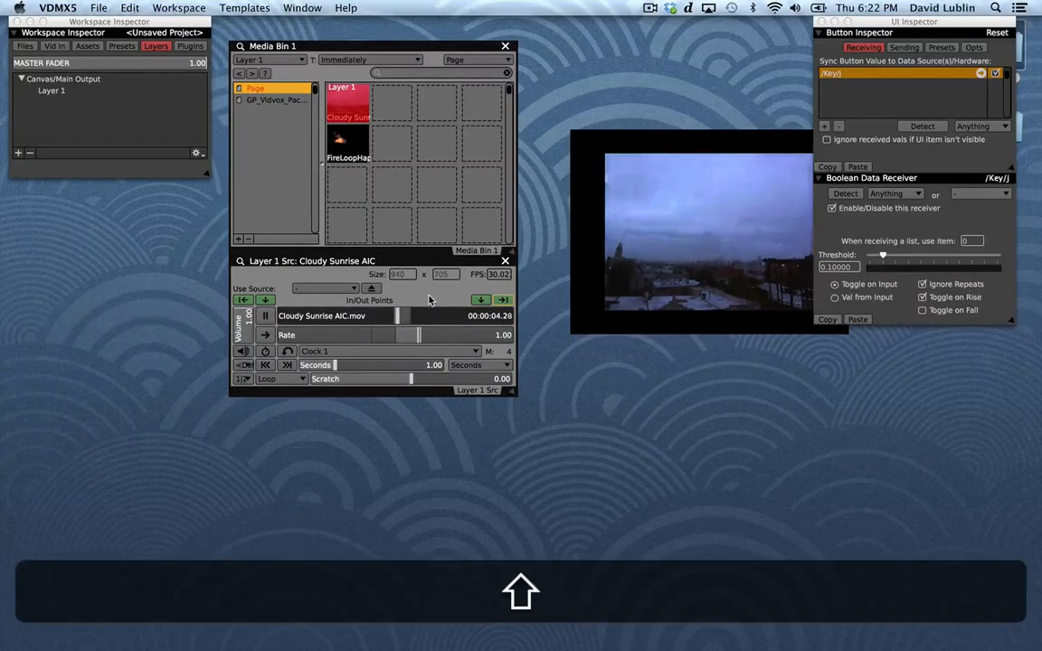
key(shift+f)
key(f)
key(g)
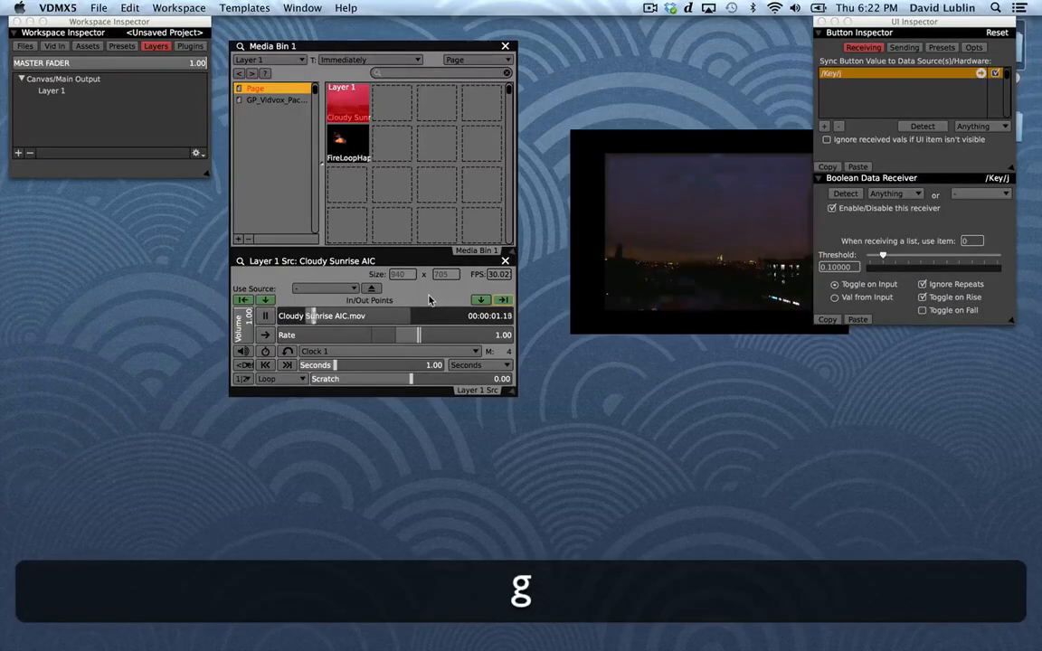
key(h)
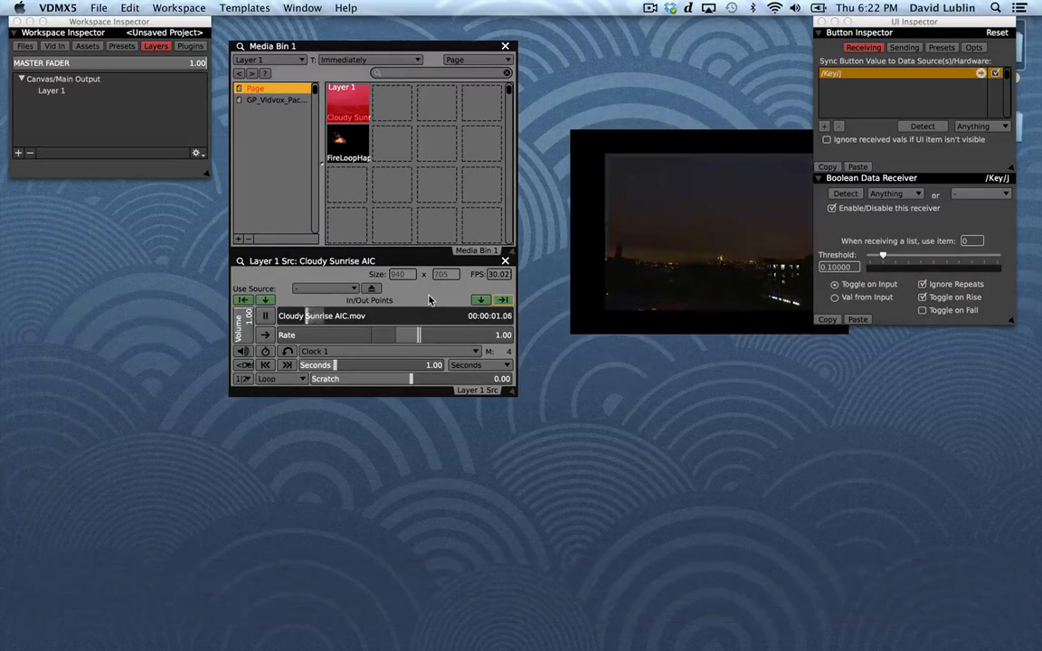
key(f)
key(j)
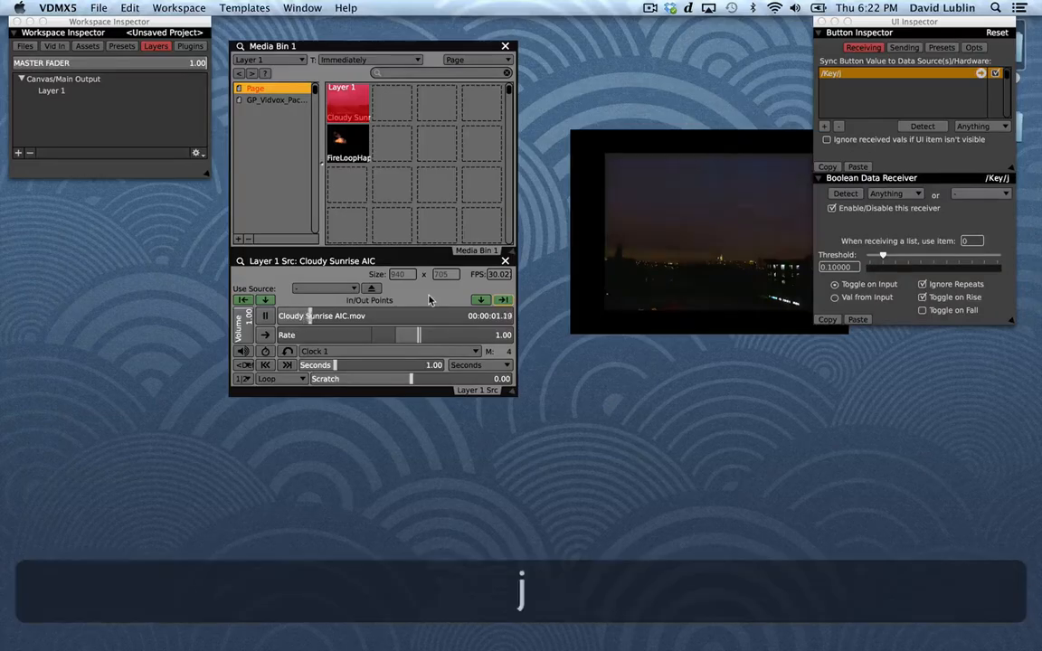
Inspect the Rate slider's marks at -1, 0 and 1, and return to its data receivers.
mouse_move(418, 338)
mouse_down()
mouse_move(271, 347)
mouse_move(520, 346)
mouse_move(419, 340)
mouse_up()
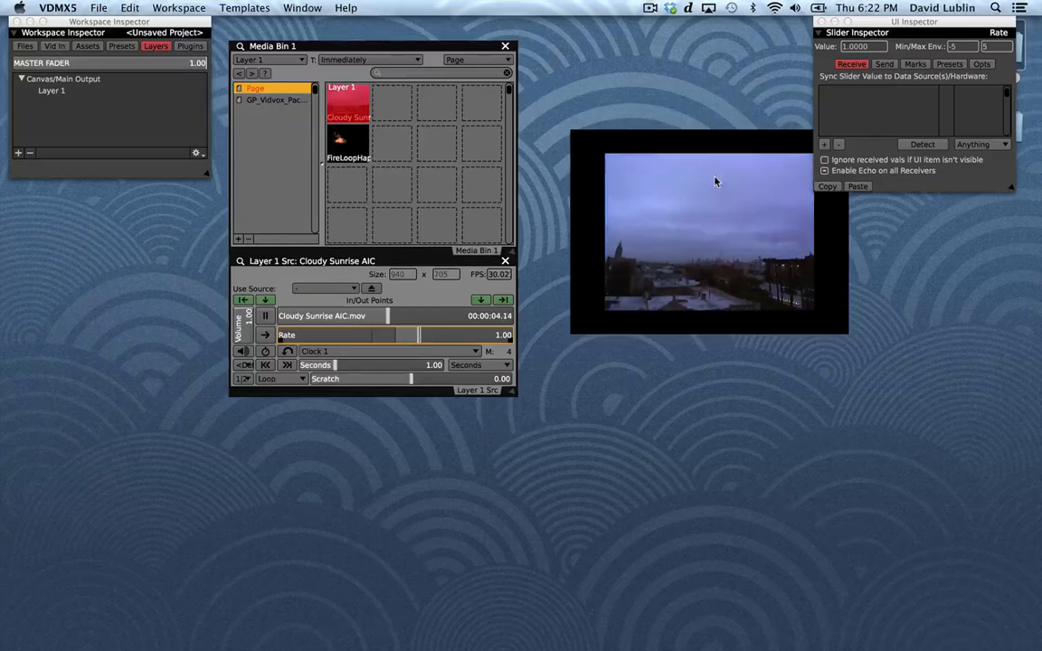
click(915, 64)
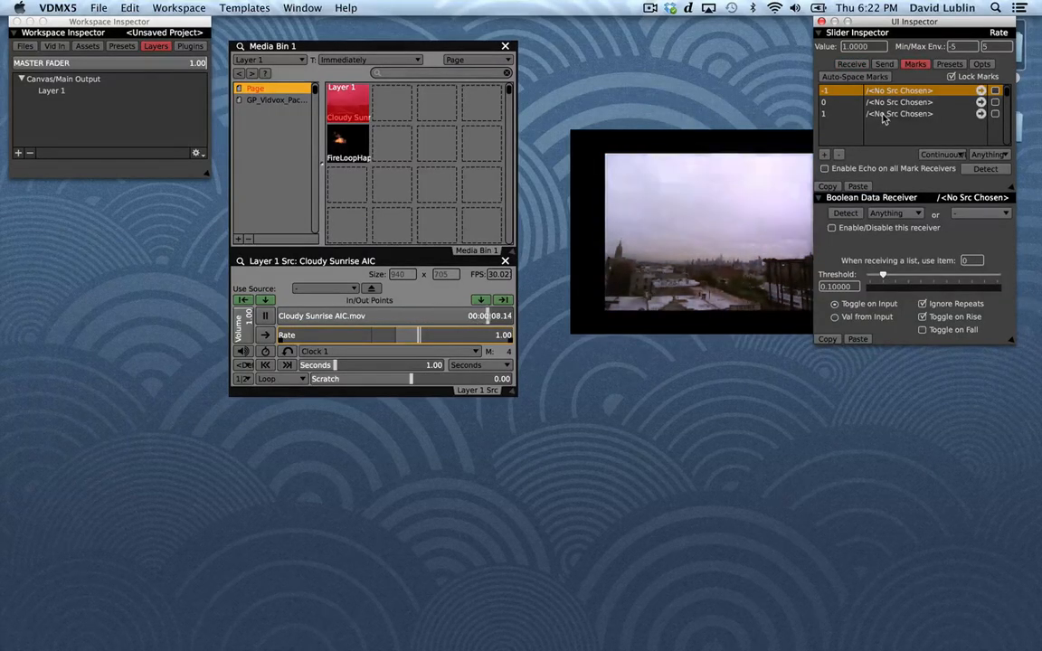
click(859, 67)
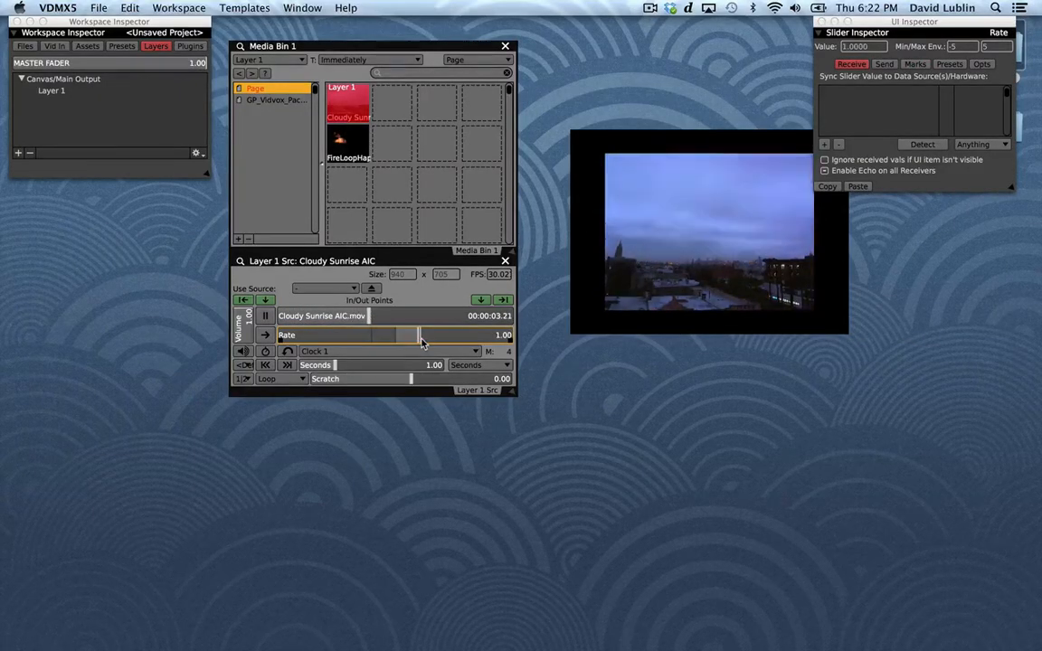
Keep Clock 1 as the clip's clock source and turn on quantized playback.
click(353, 352)
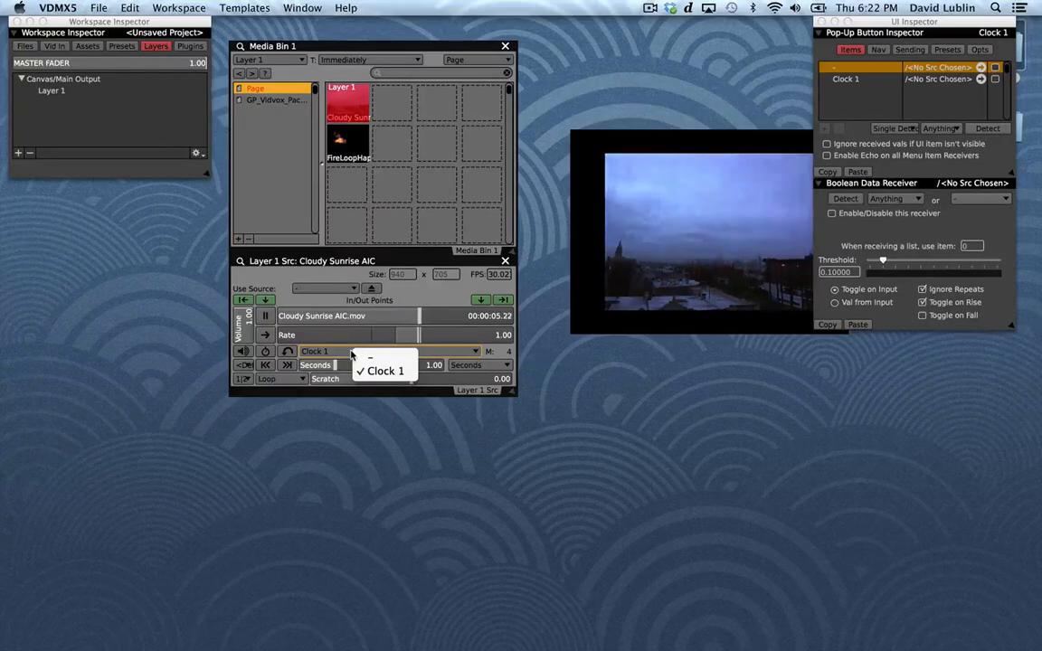
click(351, 354)
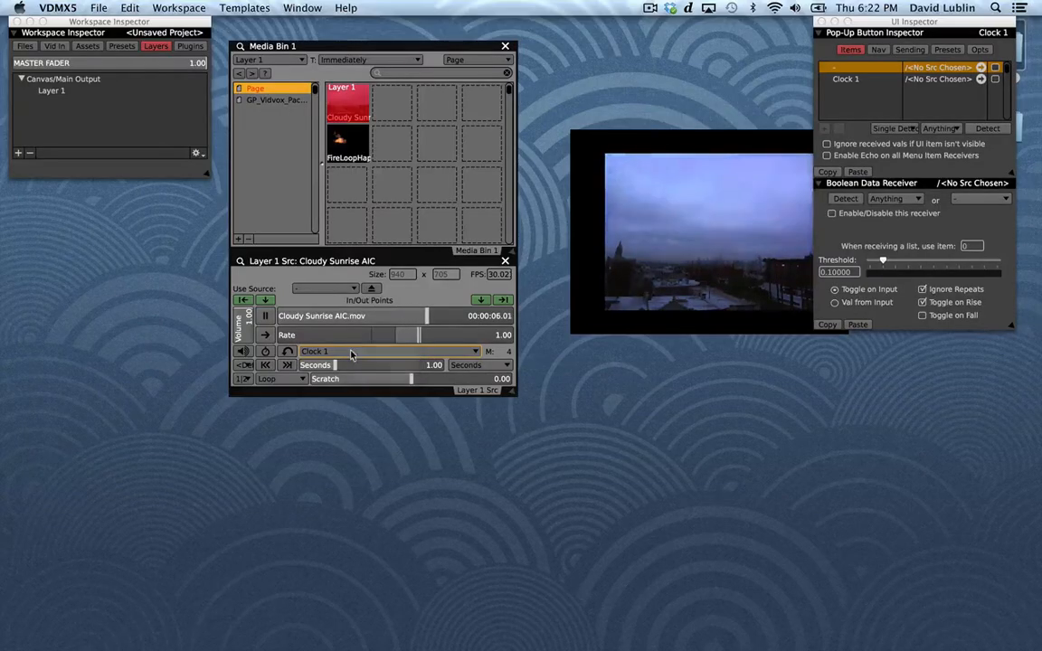
click(266, 353)
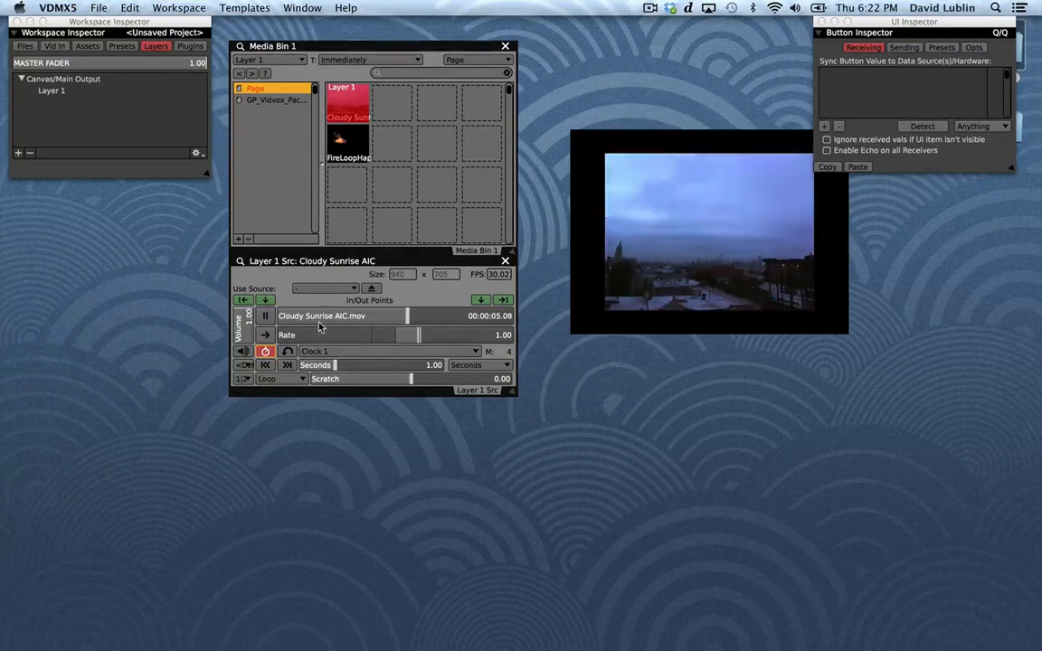
Detach the Clock 1 plugin controls into their own window, place it directly beneath the Layer 1 source controls, and shrink it to fit.
click(190, 46)
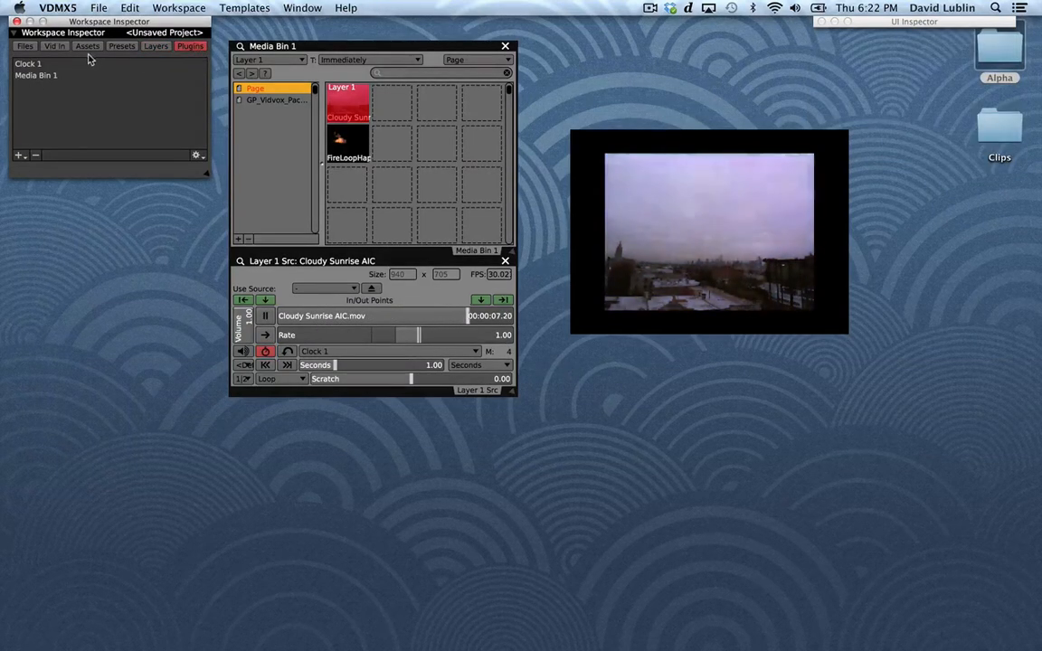
click(65, 63)
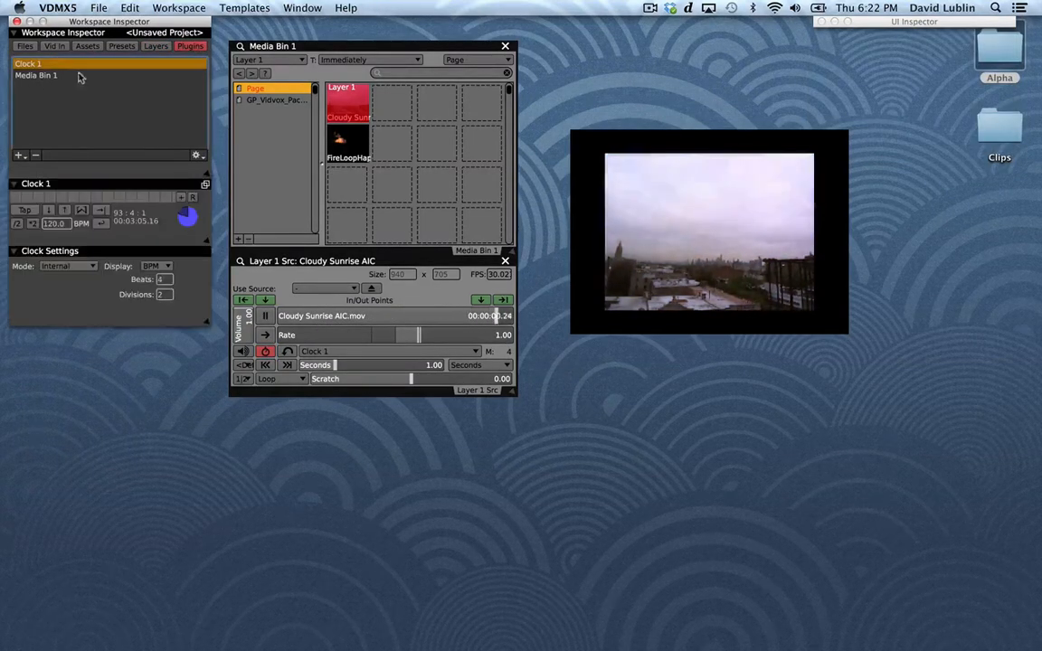
click(205, 185)
drag(314, 215, 252, 400)
drag(425, 540, 409, 455)
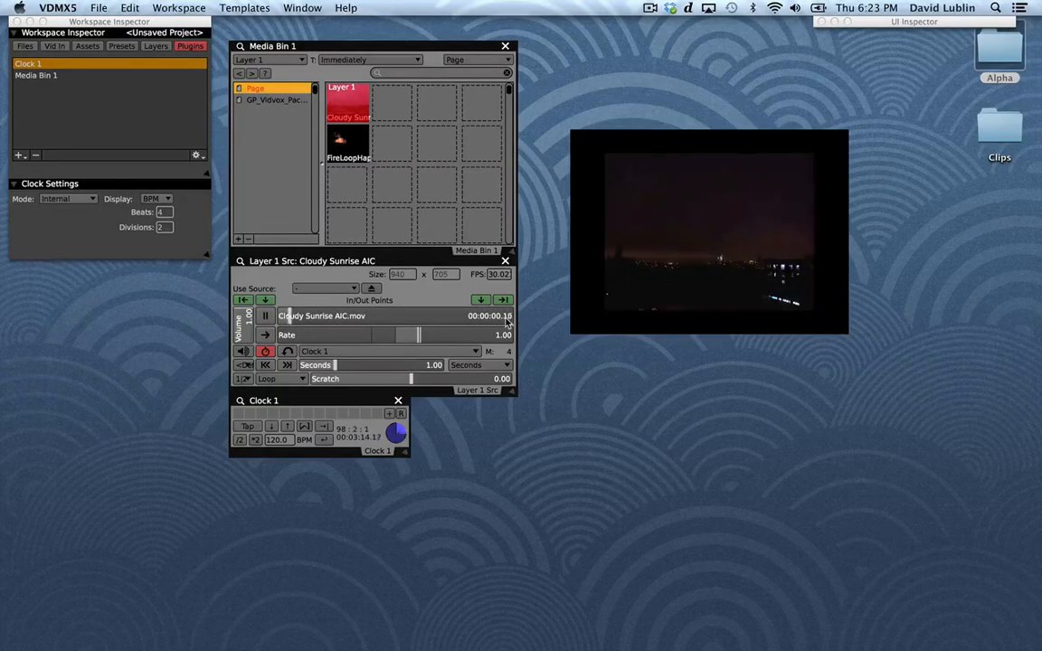
Try matching the clip's playback to Clock 1 at tempos of 30 and 240 BPM, and turn off the clip's quantization.
click(288, 352)
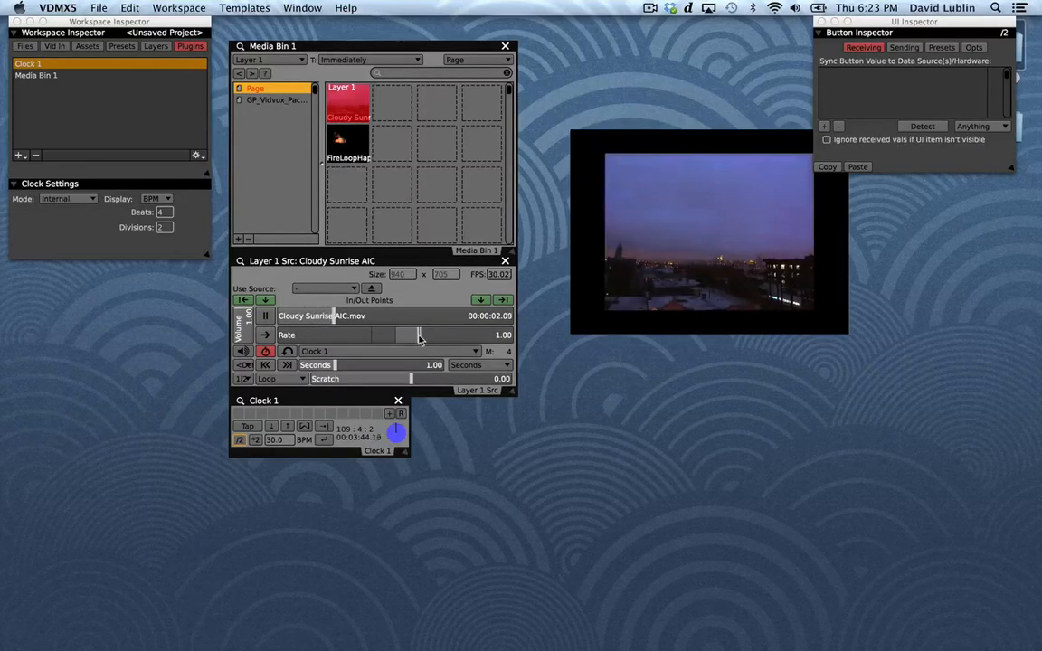
click(256, 440)
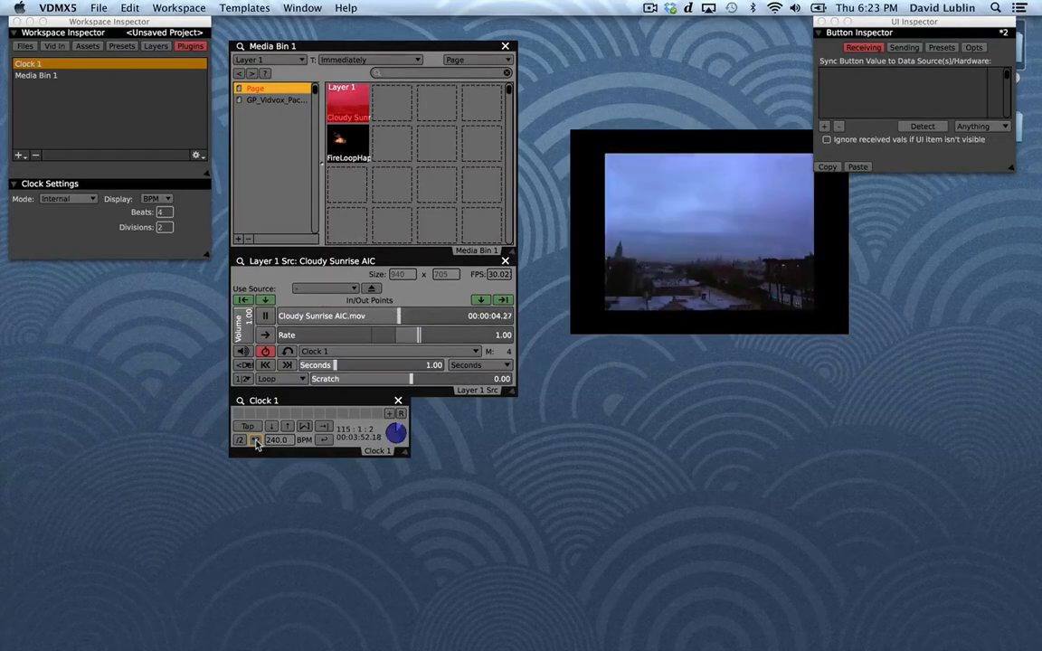
click(262, 354)
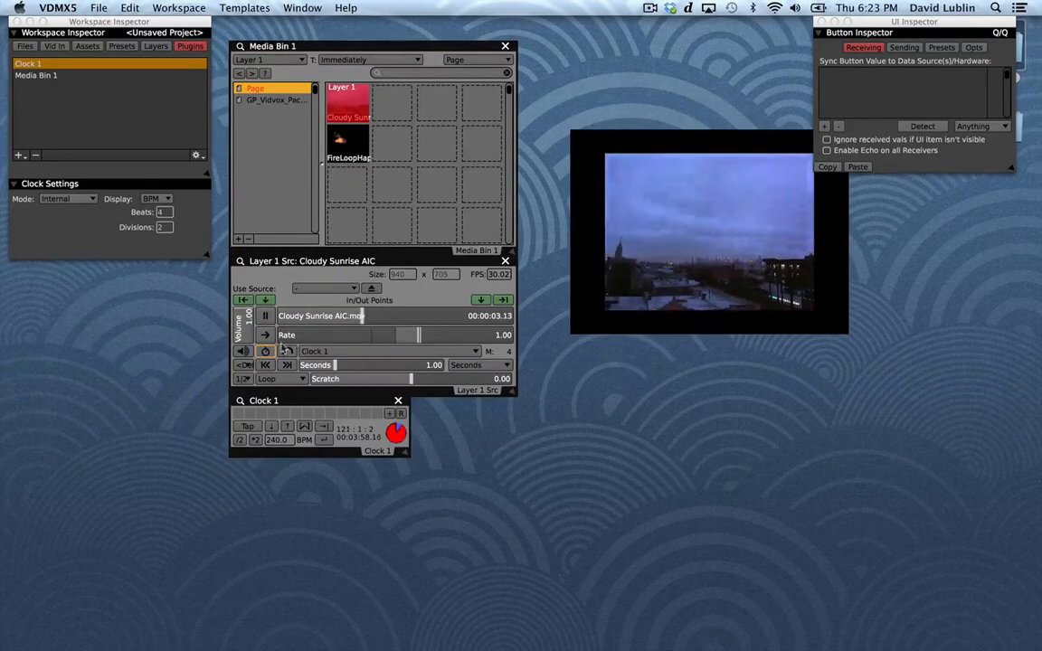
Try the clip's volume and mute controls, and route its audio to Soundflower (64ch).
click(243, 324)
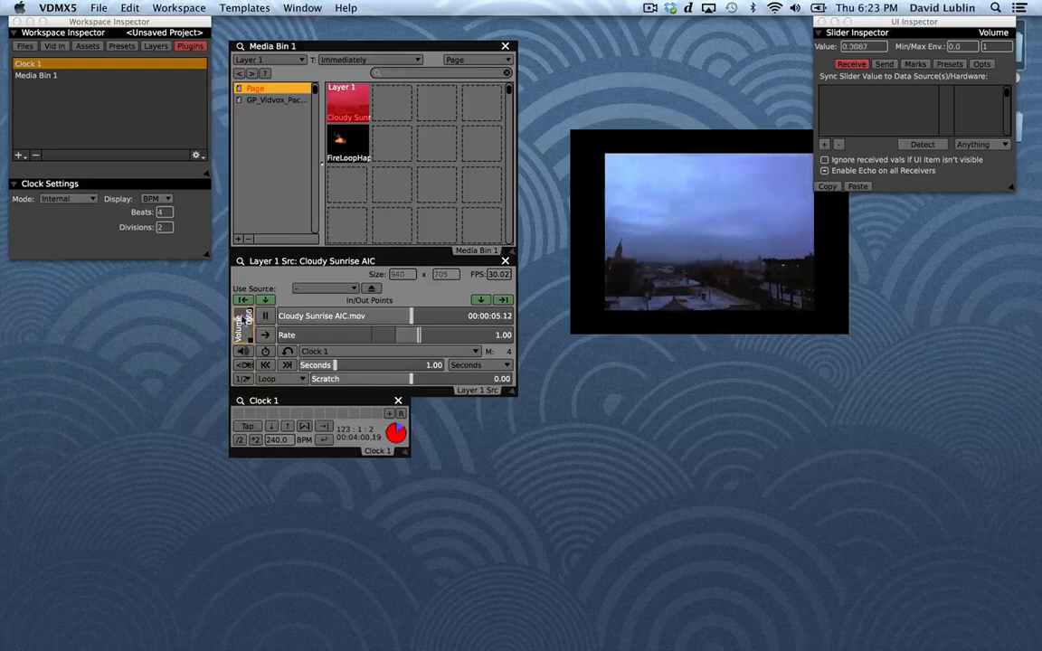
click(242, 351)
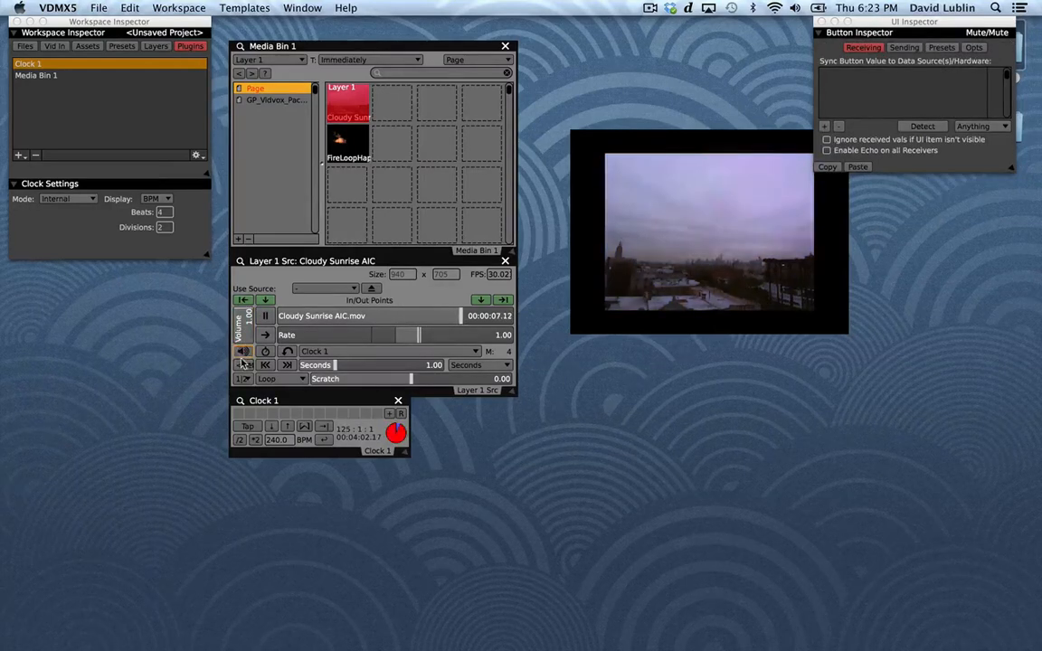
click(242, 366)
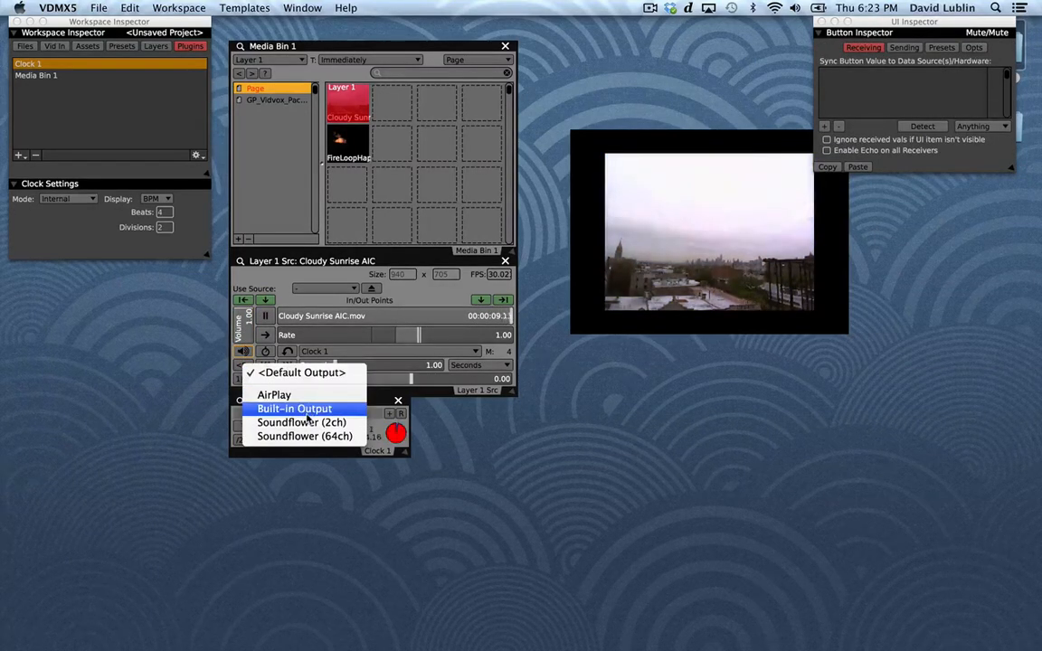
click(310, 438)
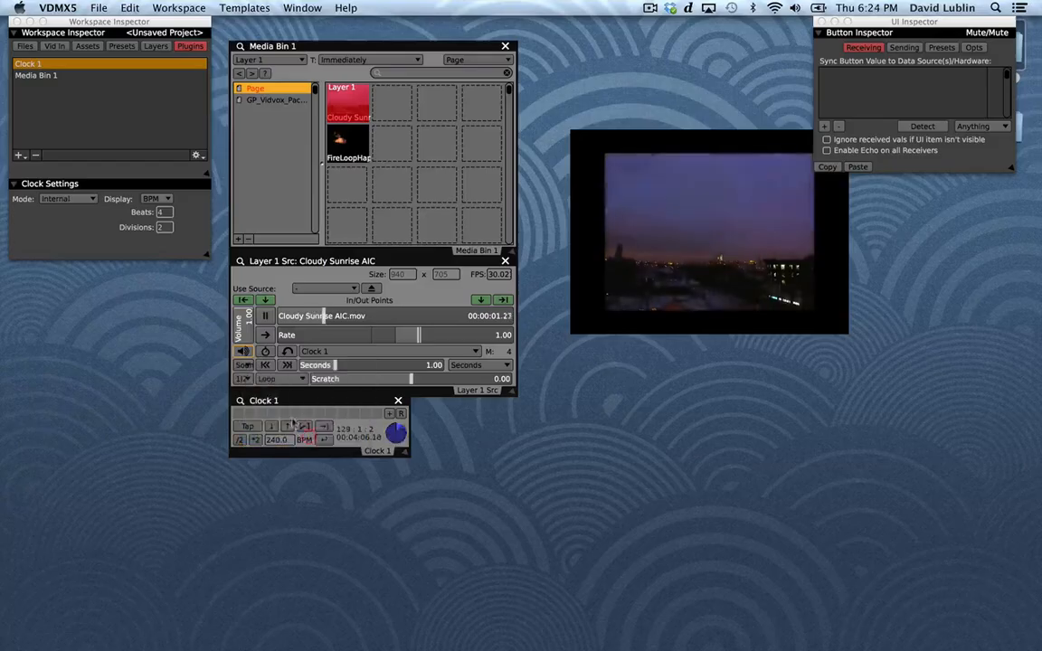
Browse the audio channel pairs, keep pair 1|2, and restore the clip's audio output to <Default Output>.
click(250, 381)
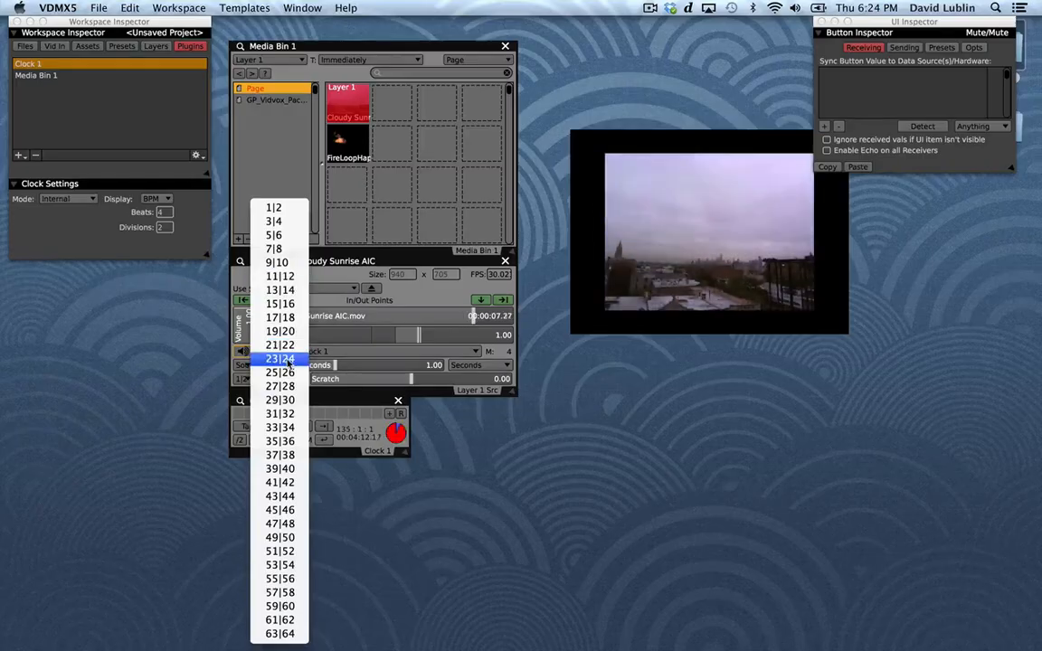
click(404, 299)
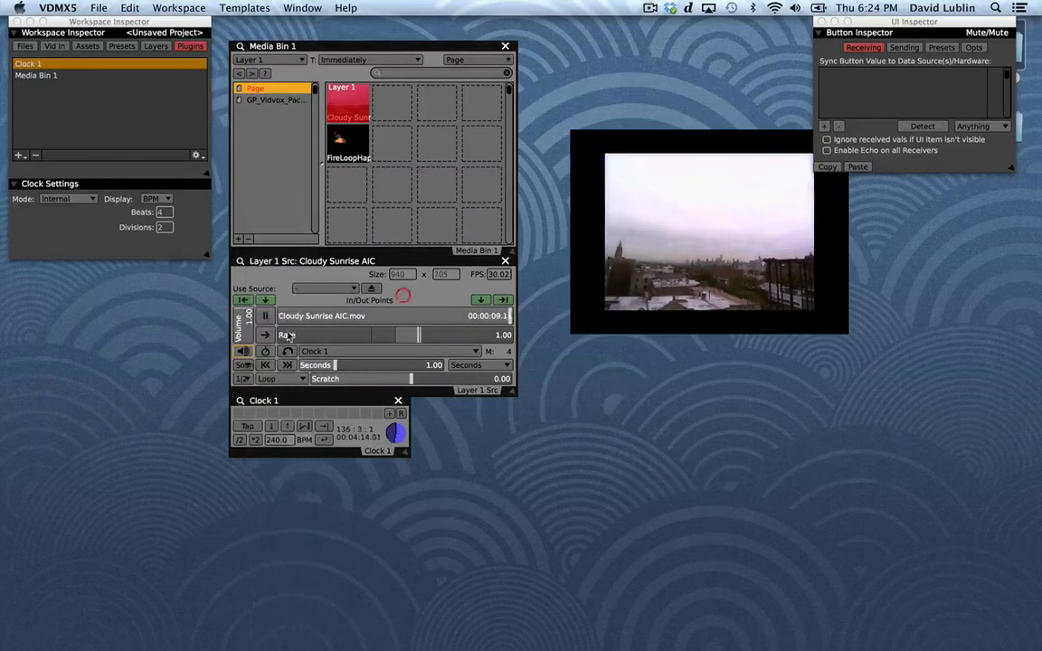
click(242, 379)
click(276, 207)
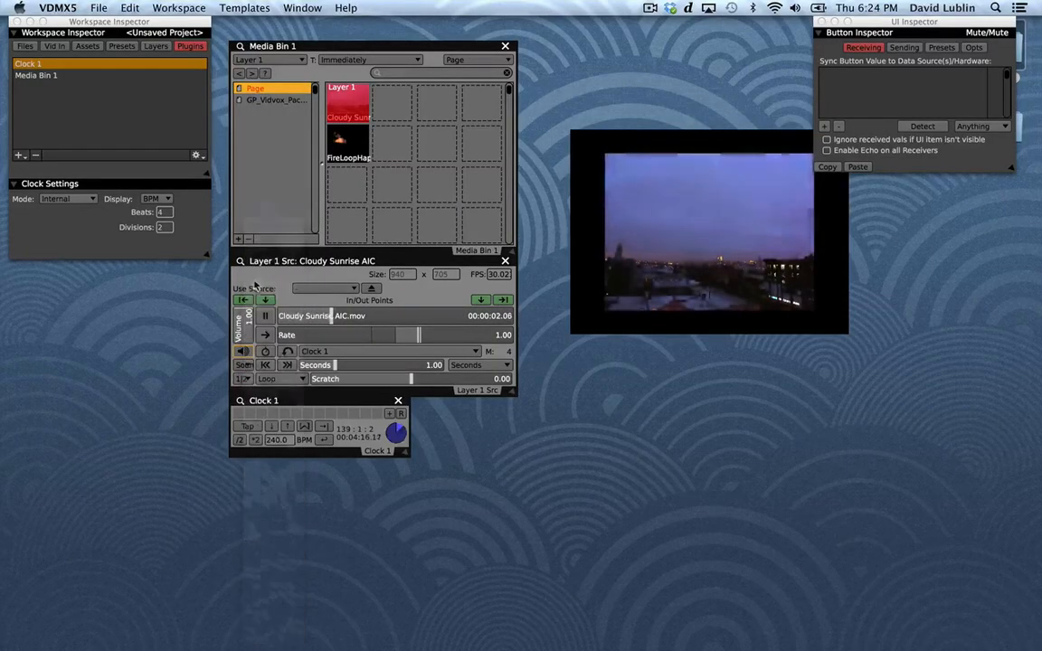
click(243, 364)
click(262, 371)
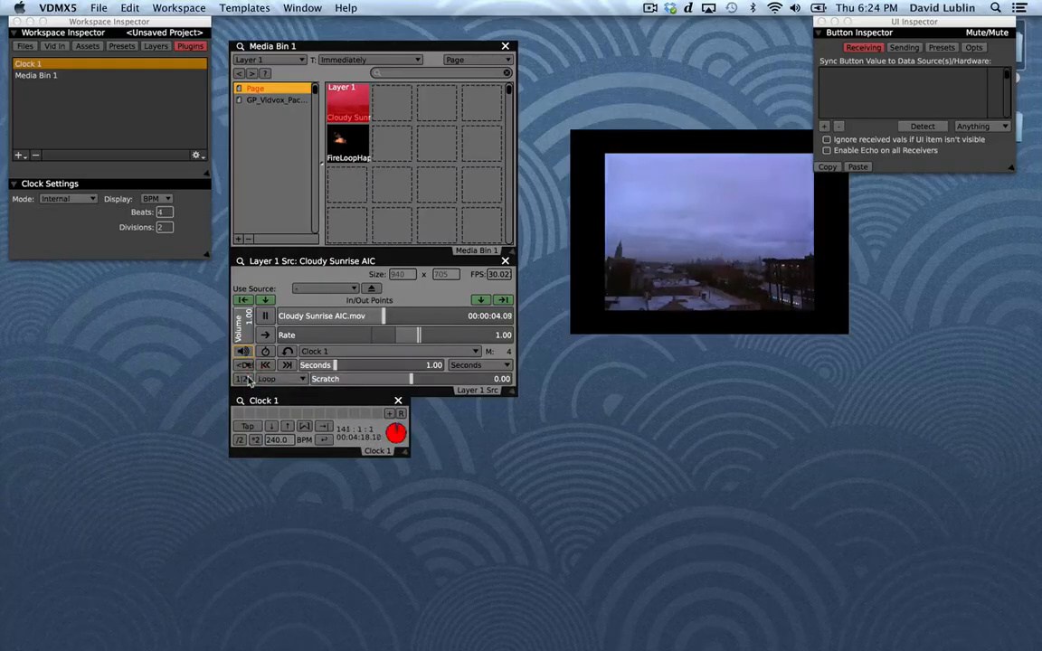
click(262, 382)
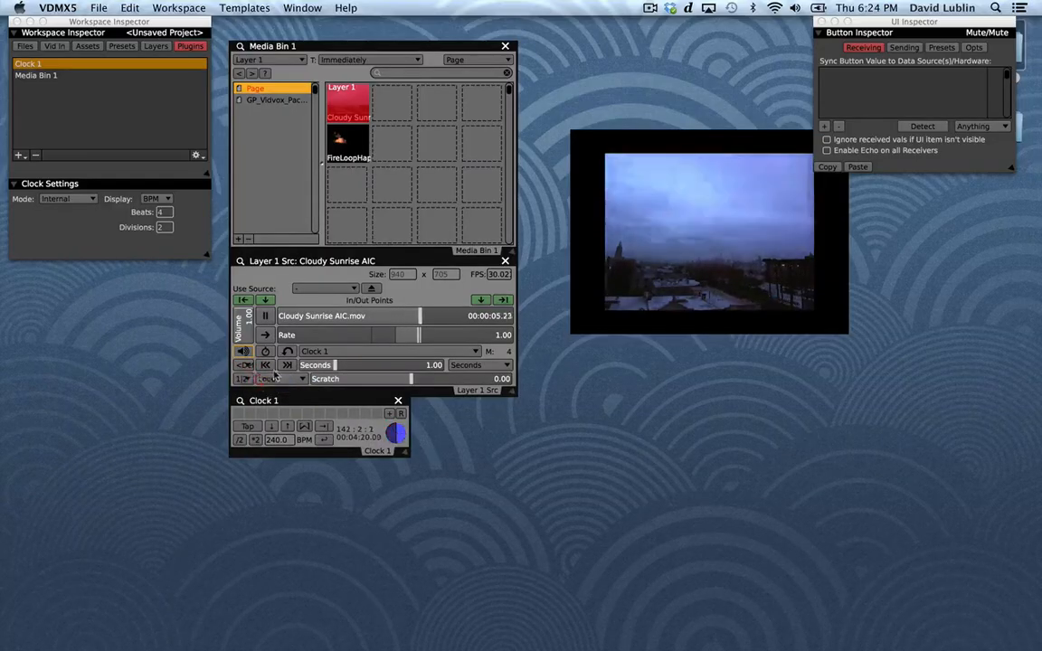
click(327, 308)
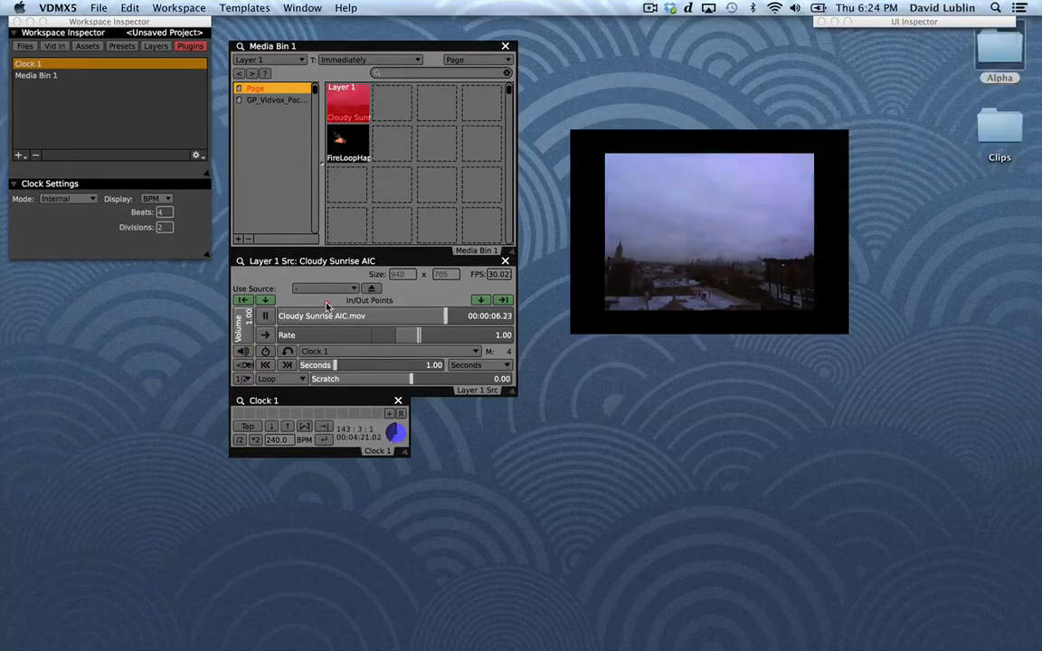
Try jumping backward and forward in the clip by 1 second, and change the jump unit to Frames.
click(265, 367)
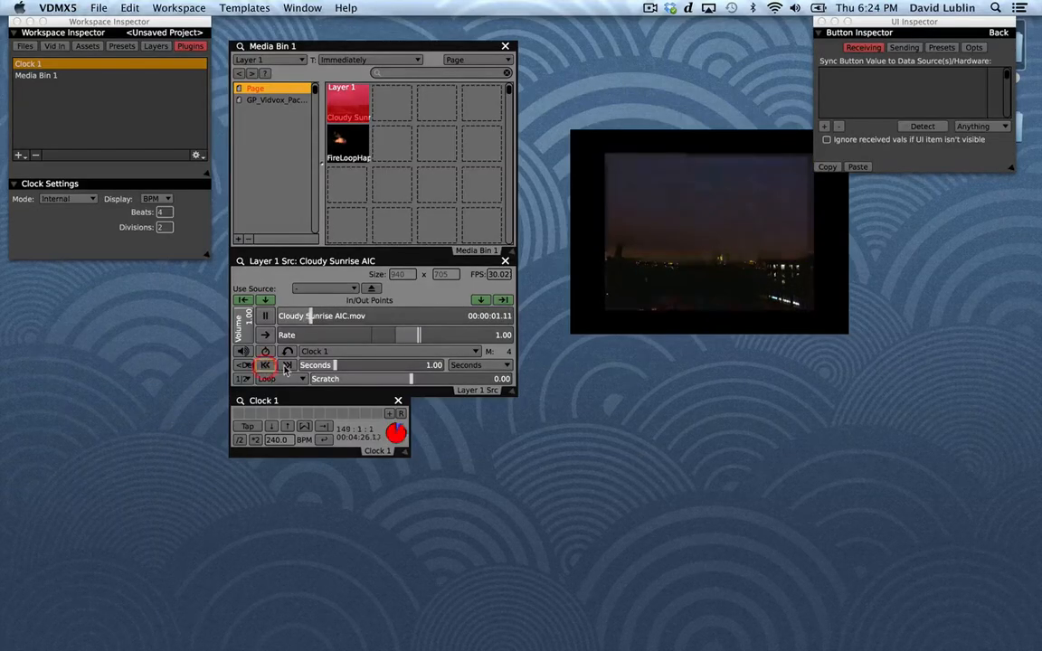
click(285, 366)
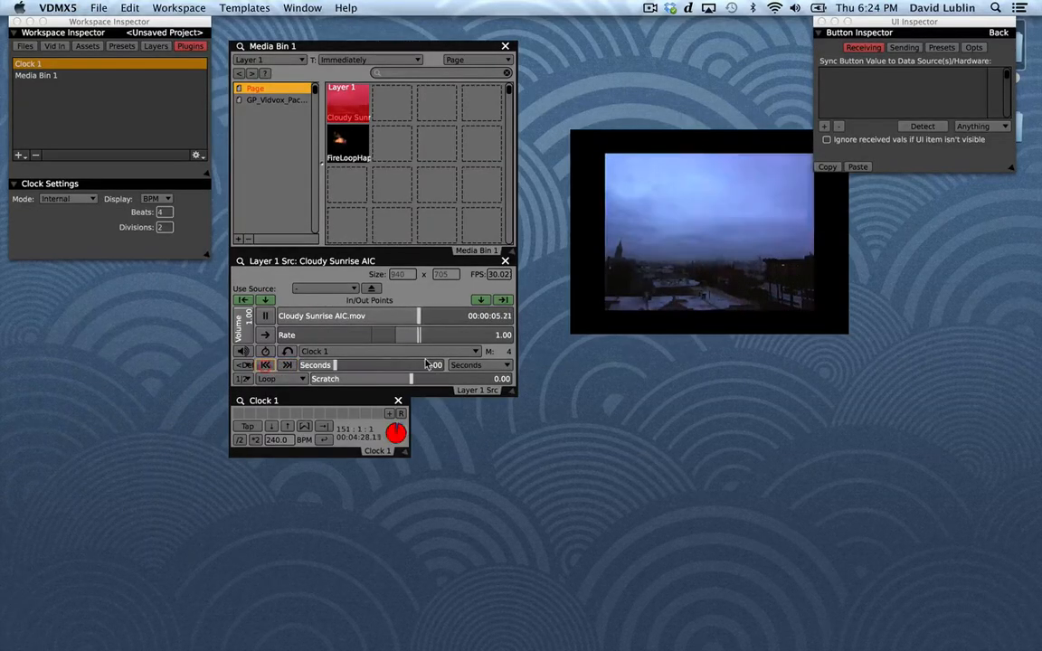
click(466, 367)
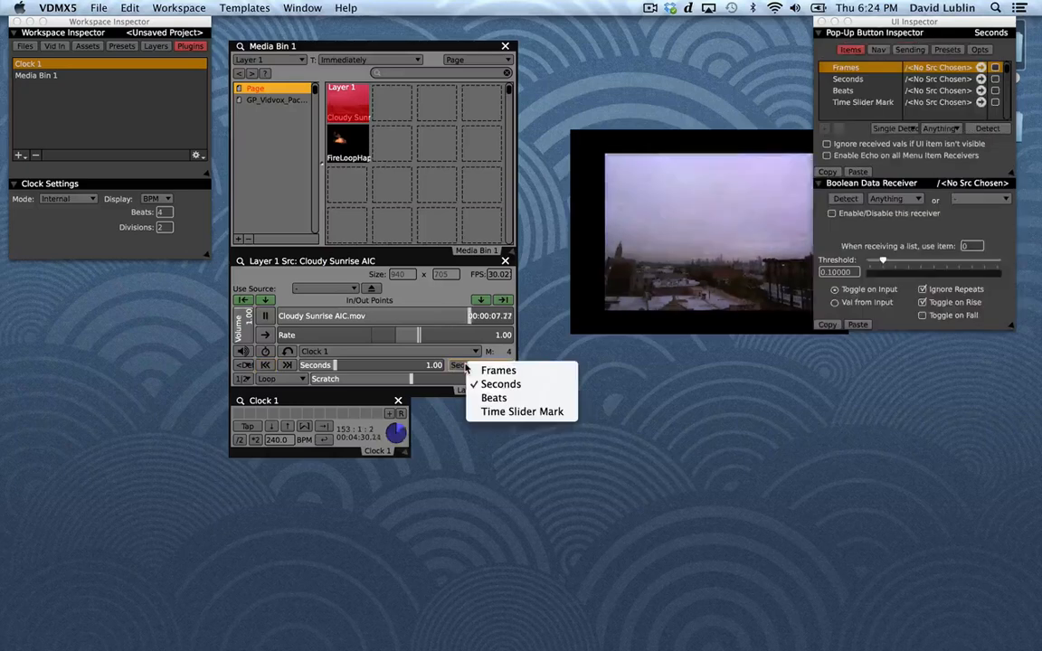
click(480, 368)
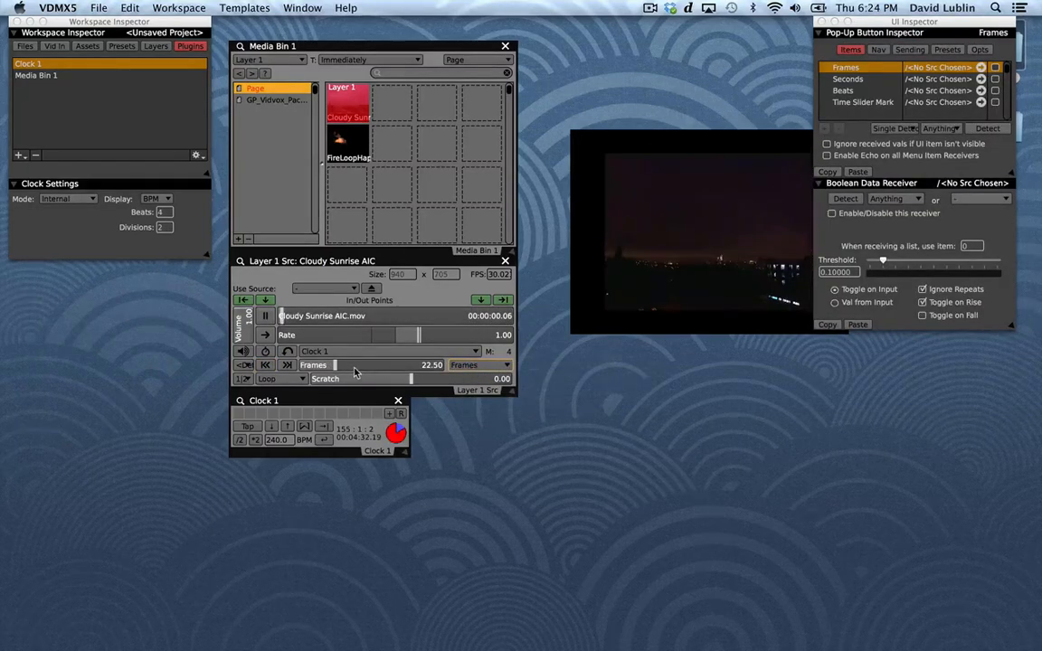
Set the clip's jump unit to Beats with an amount of 2.
click(496, 365)
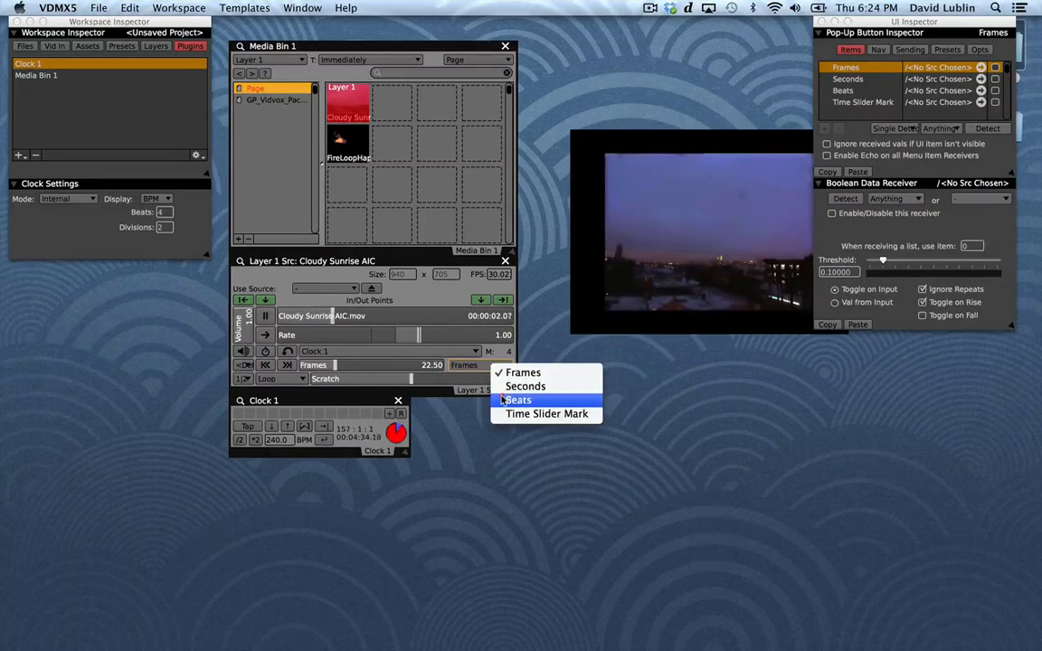
click(502, 398)
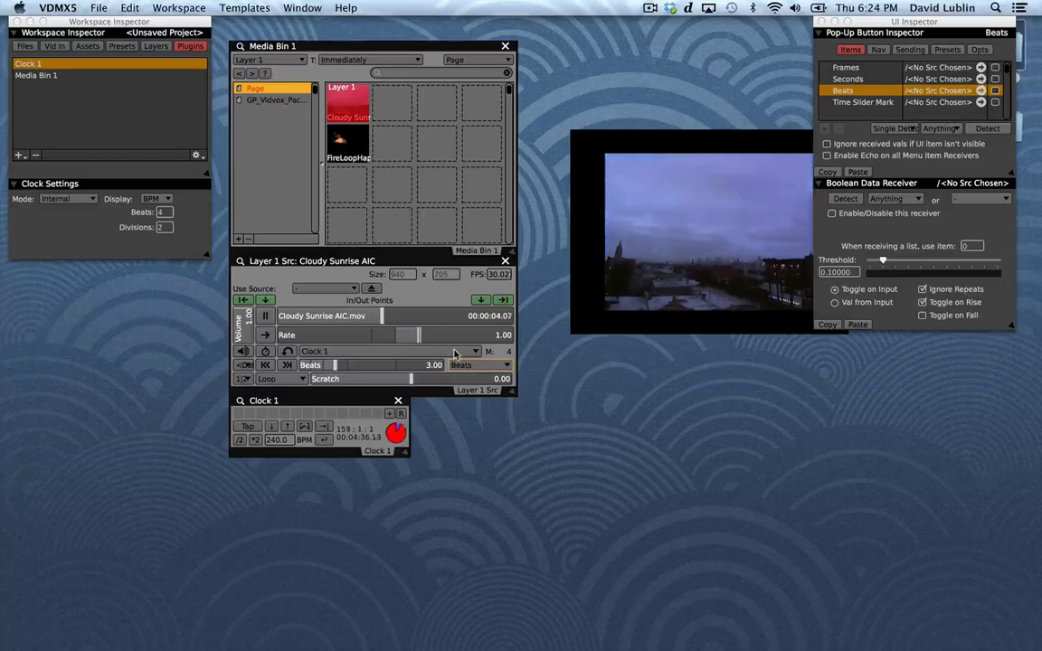
click(323, 365)
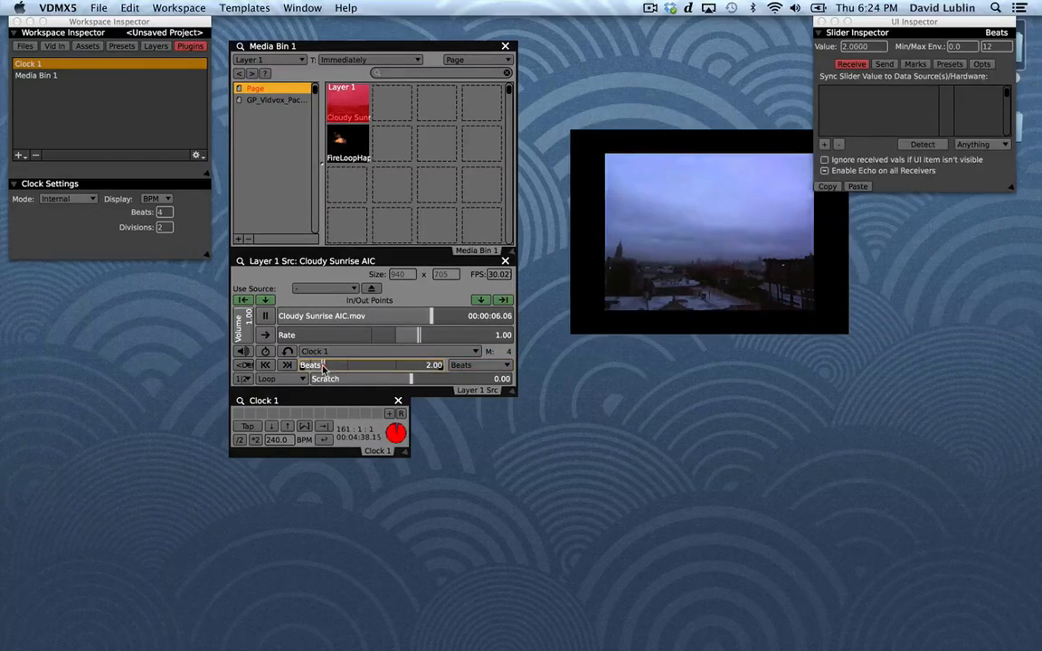
Jump backward through the clip in 2-beat steps, halving the clock tempo to 120 BPM and jumping back again.
click(264, 365)
click(264, 366)
click(264, 366)
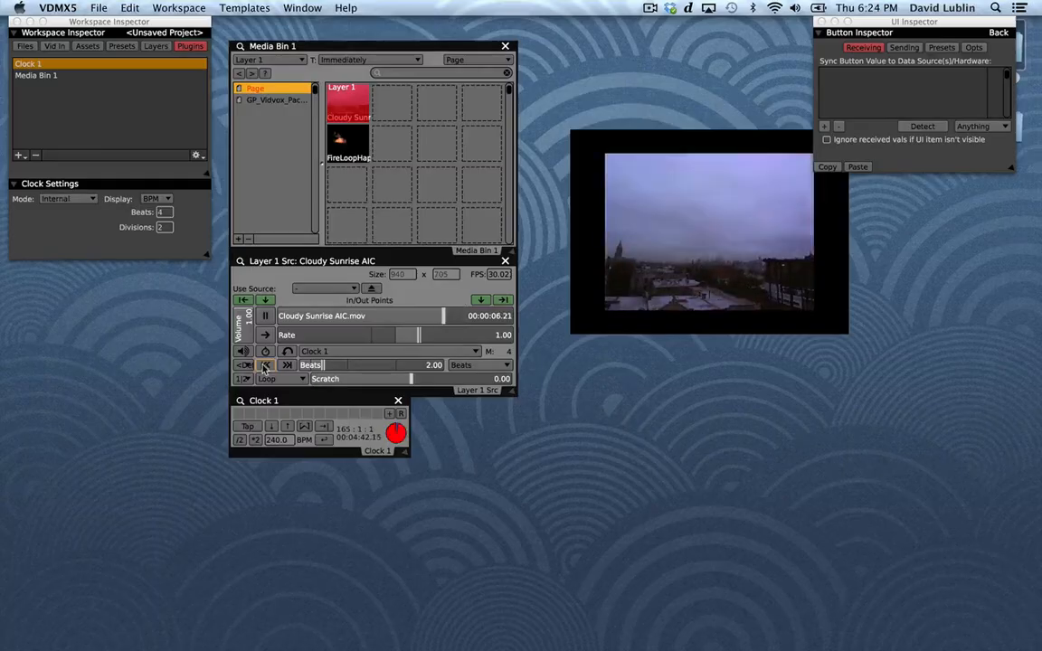
click(240, 439)
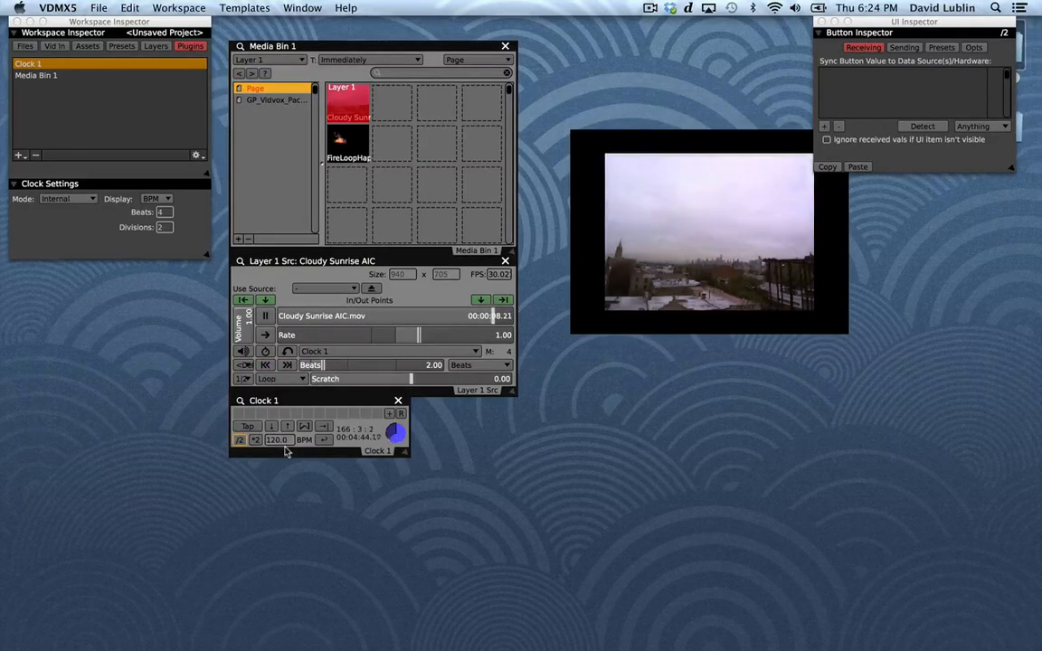
click(265, 365)
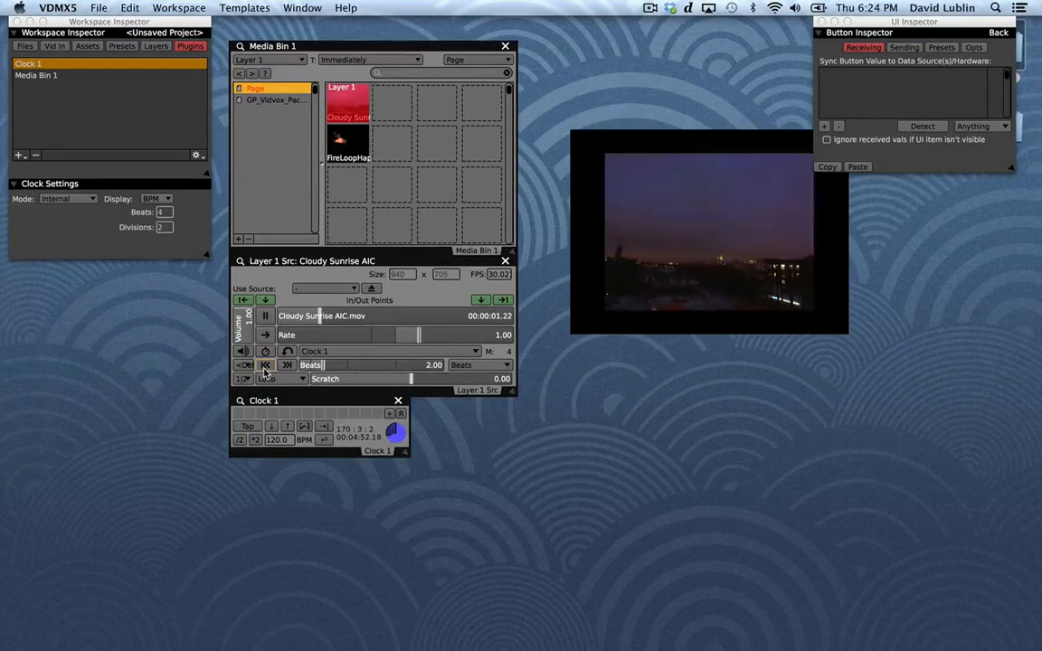
click(265, 367)
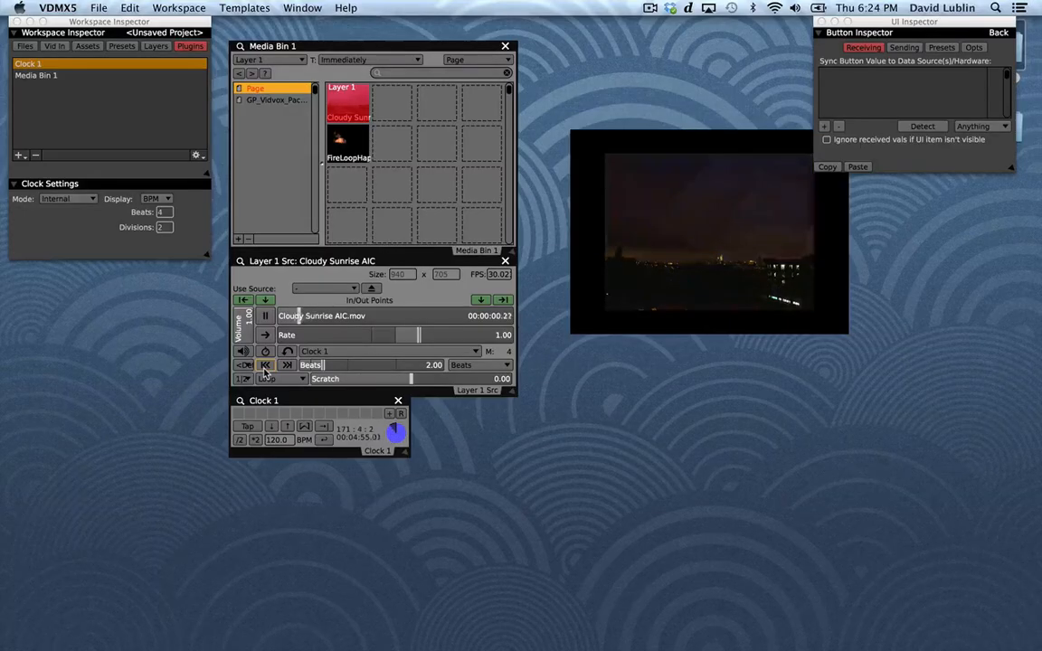
Try Time Slider Mark as the jump unit before switching it to Seconds, and try the Scratch control on the clip.
click(465, 366)
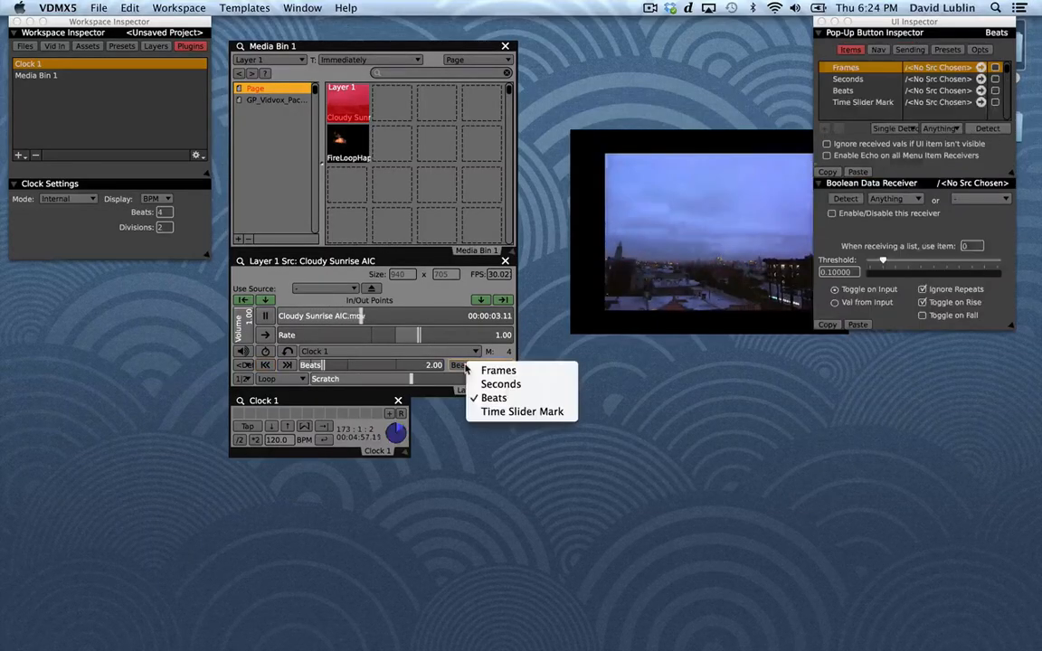
click(477, 413)
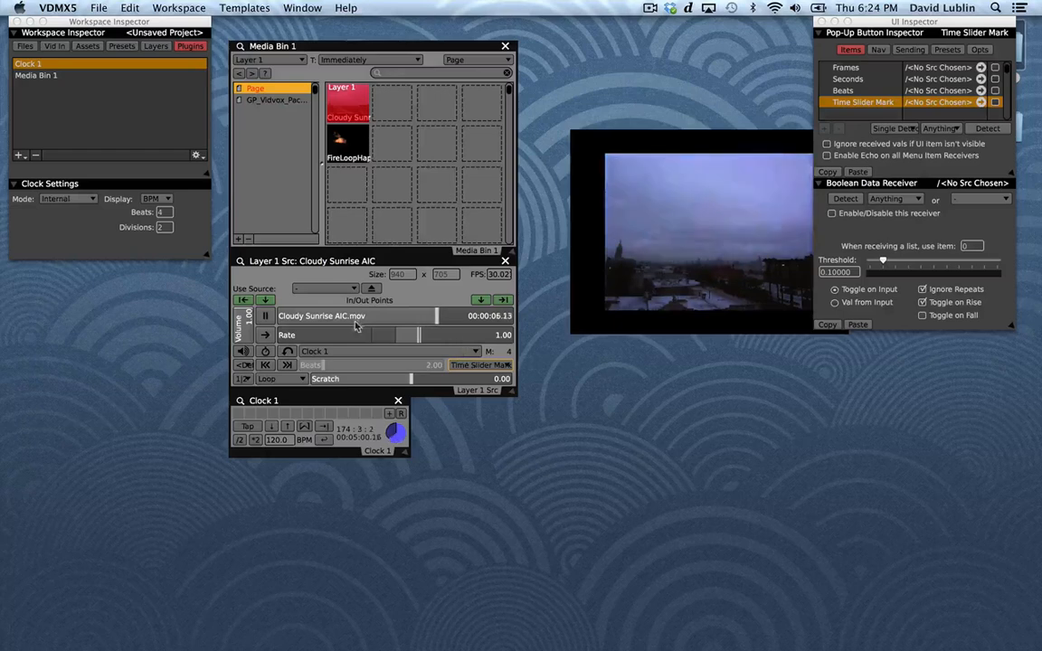
click(360, 319)
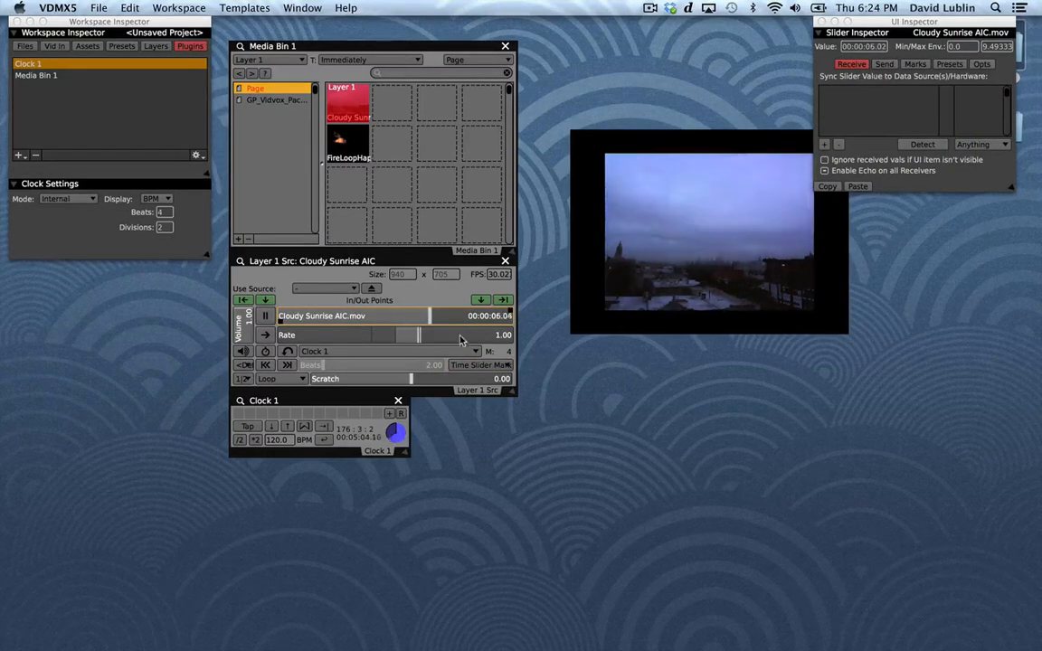
click(463, 363)
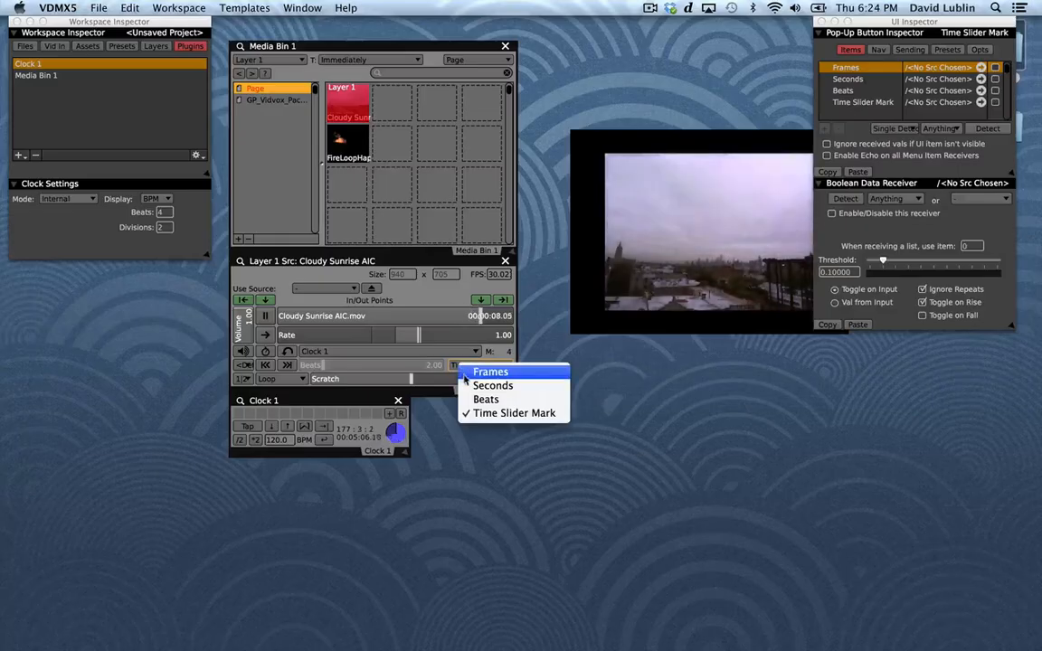
click(467, 385)
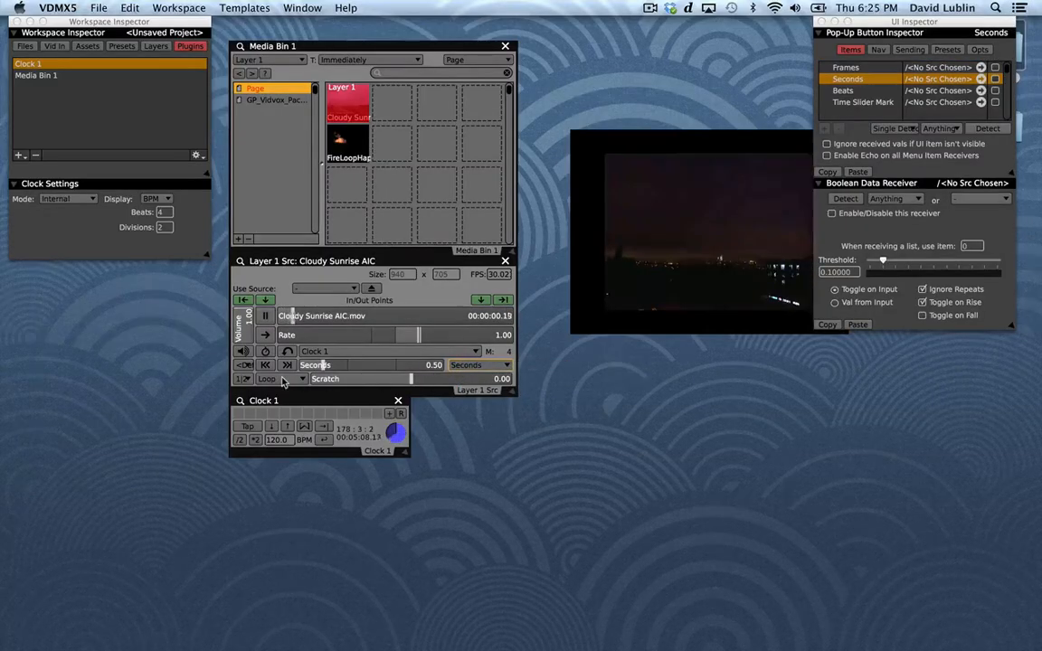
click(389, 378)
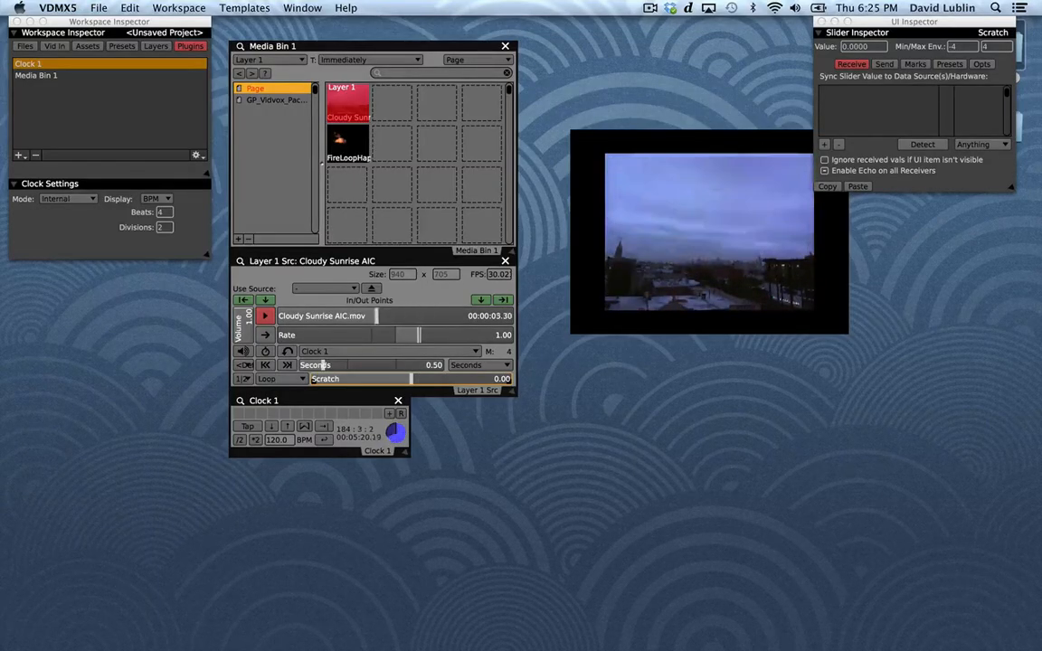
Try the Reversing Loop mode on the clip, restore it to Loop, and set the playback direction to forward.
click(279, 380)
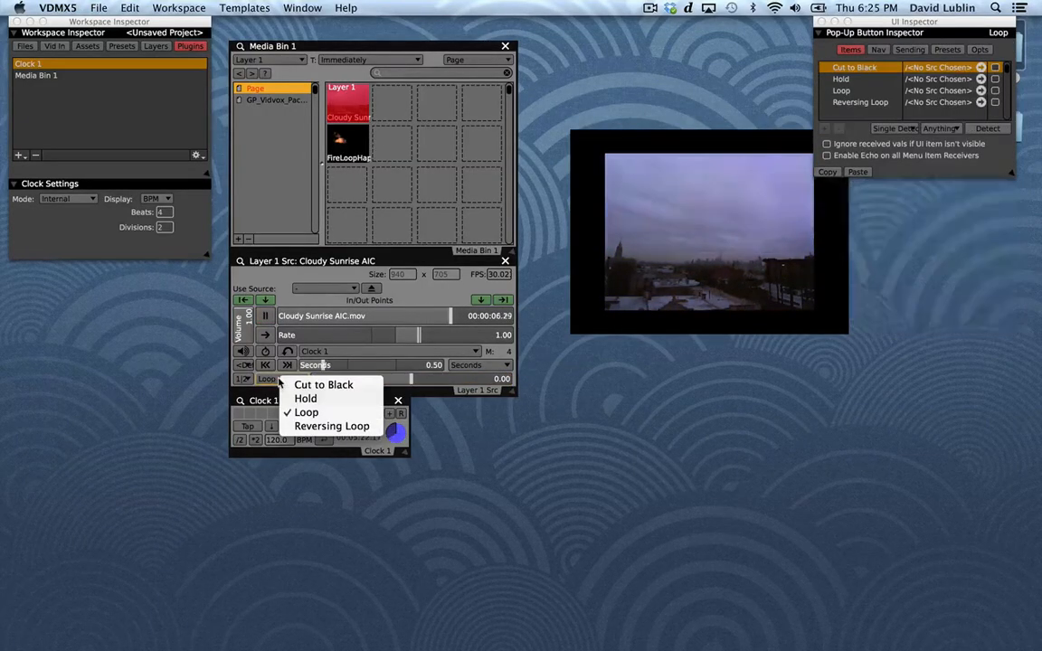
click(292, 425)
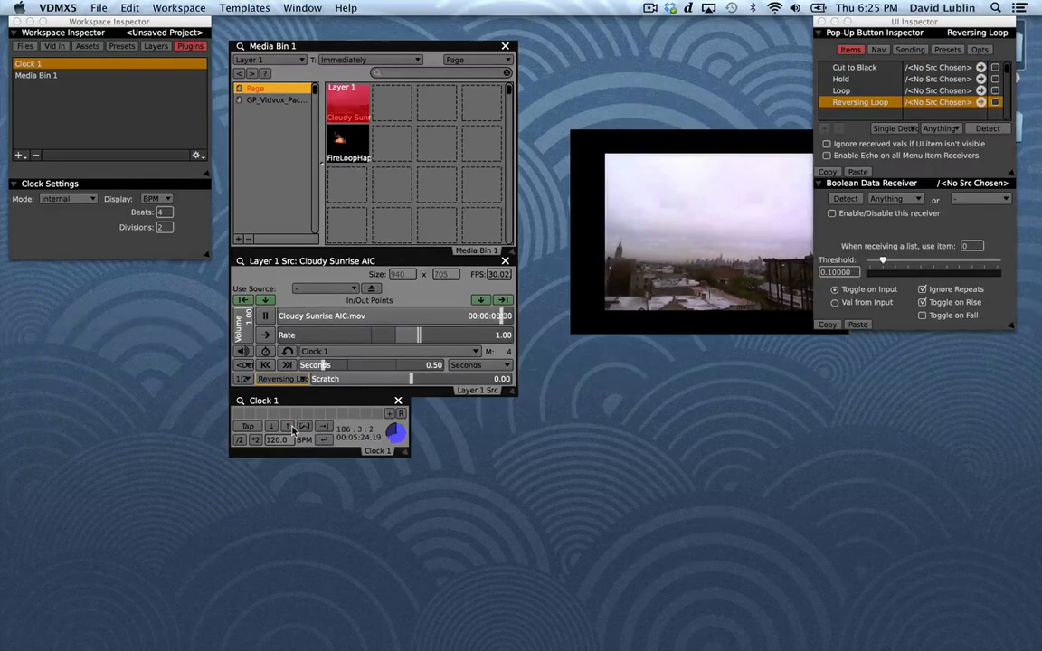
click(280, 379)
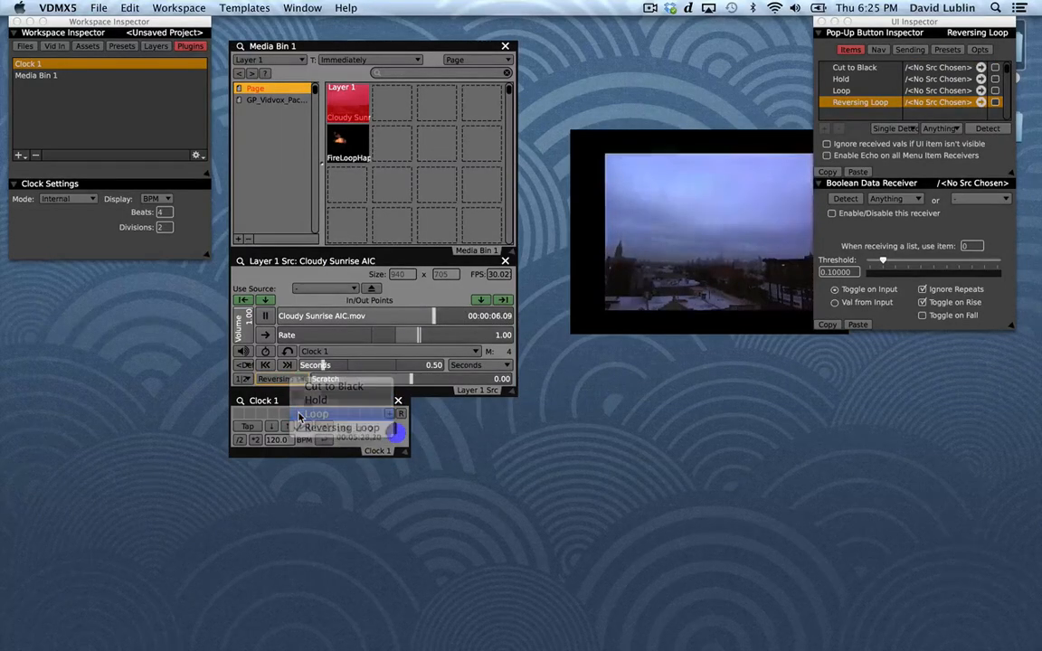
click(312, 413)
click(265, 338)
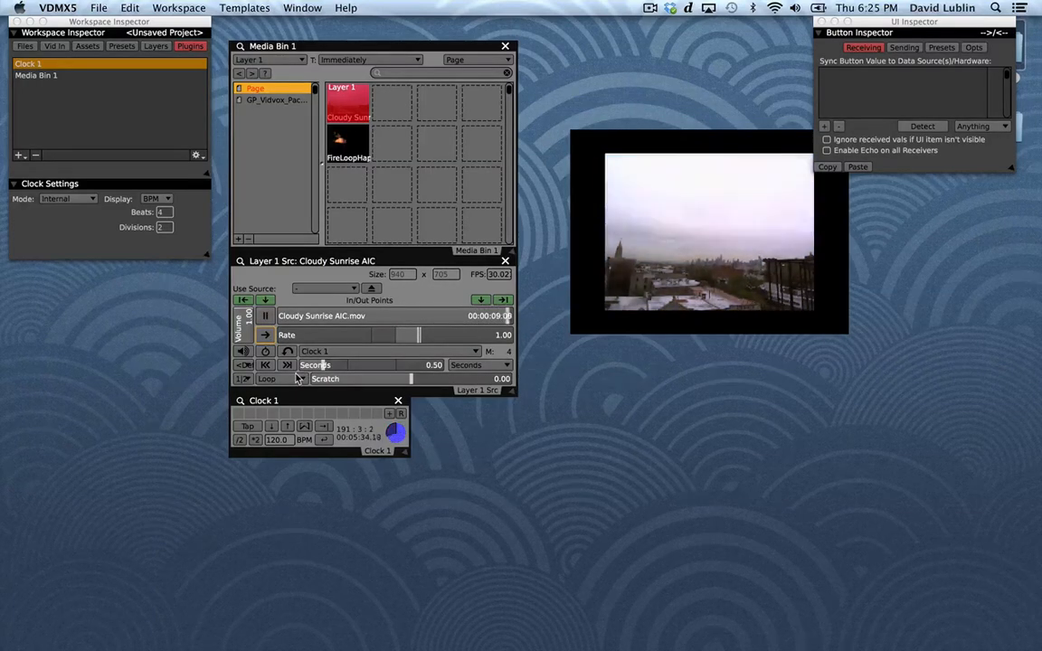
Set the clip's loop mode to Cut to Black and reposition the video output window beside the source controls.
click(301, 380)
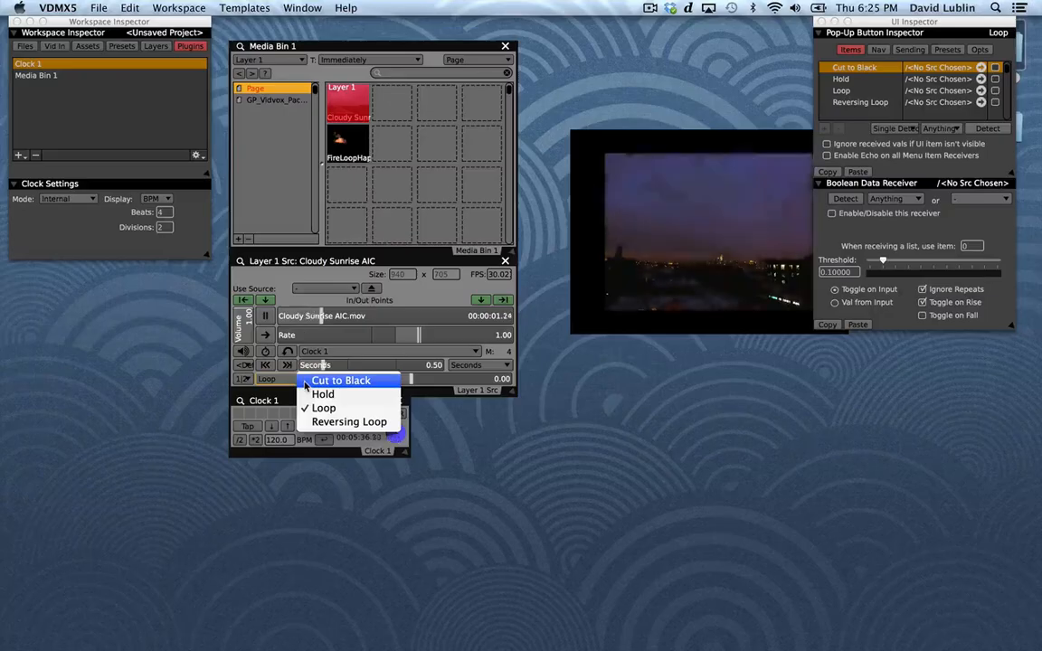
click(321, 381)
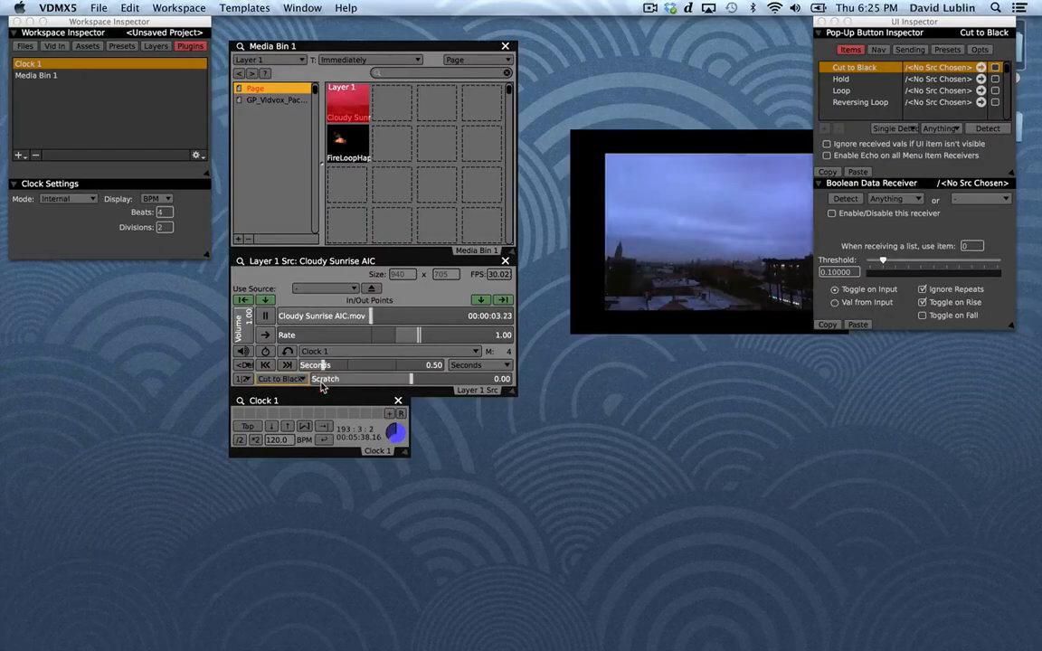
drag(637, 279, 584, 354)
drag(578, 293, 582, 337)
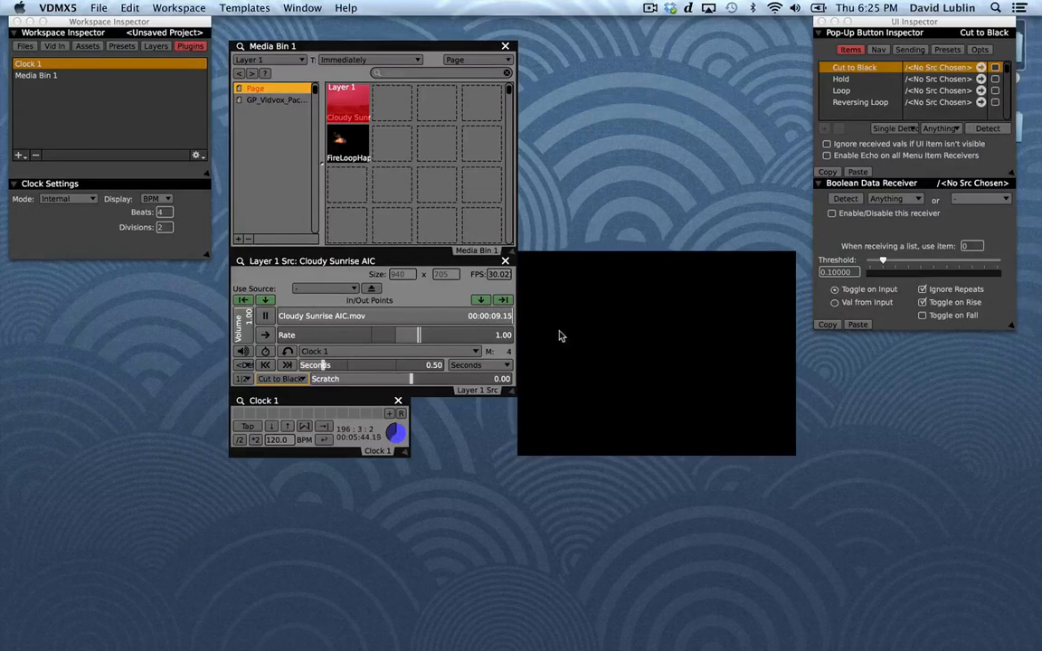
Try the Hold loop mode, set the clip back to Loop, and shift the output window slightly away from the source controls.
click(283, 379)
click(300, 400)
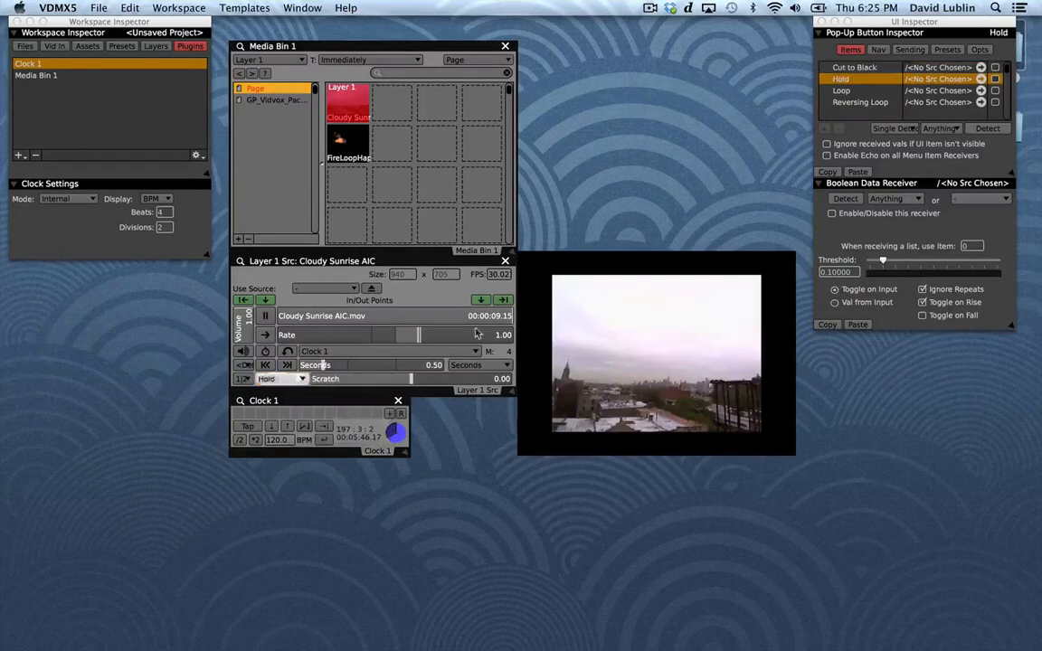
click(496, 319)
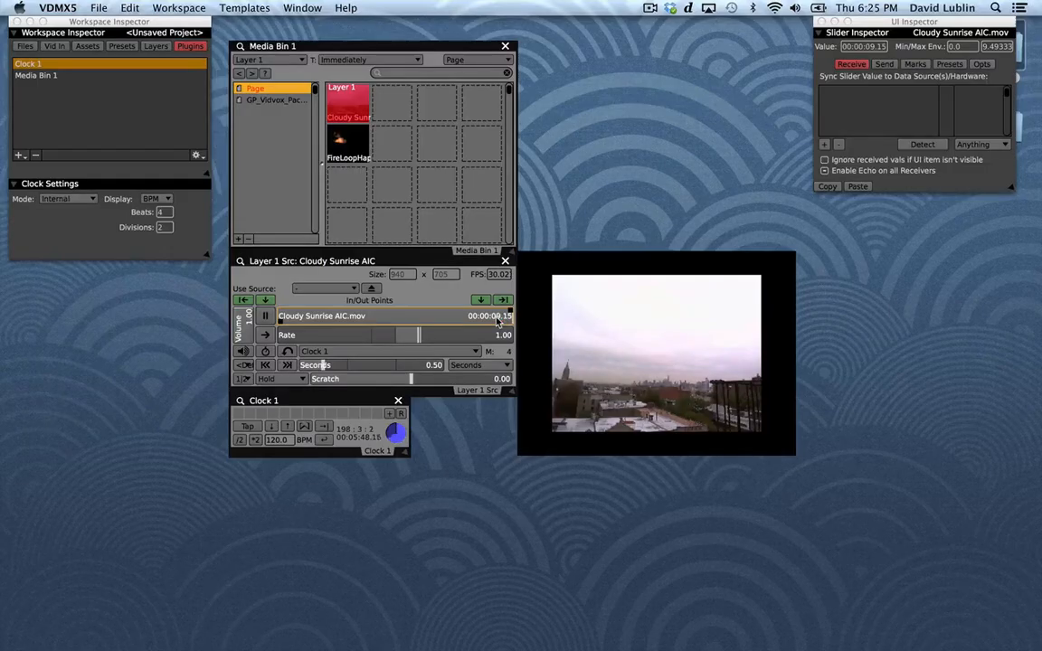
click(285, 379)
click(328, 416)
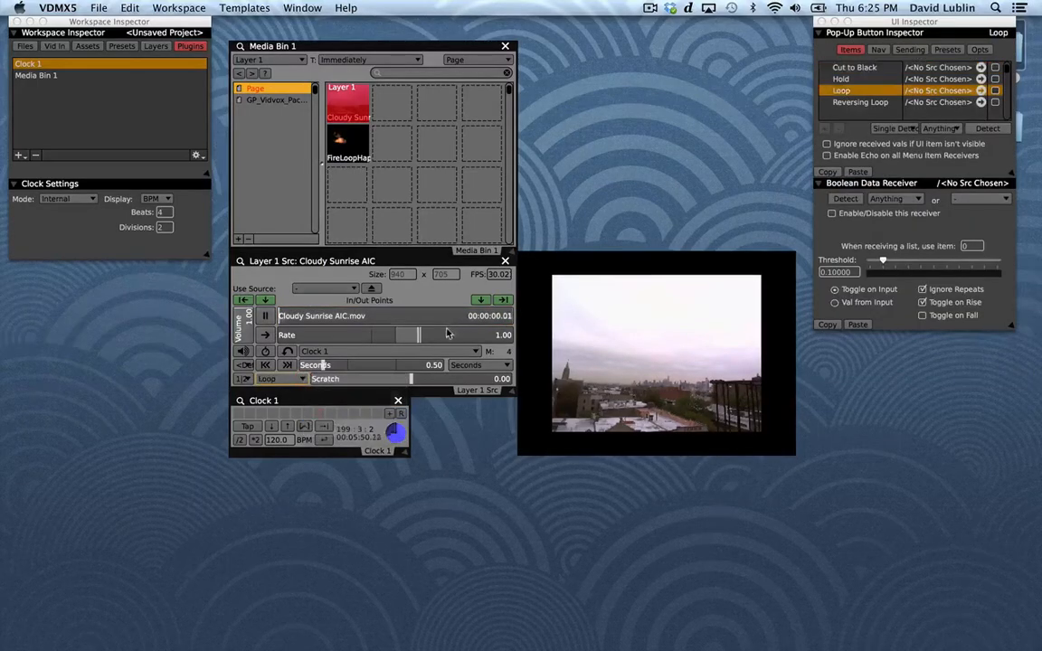
click(491, 322)
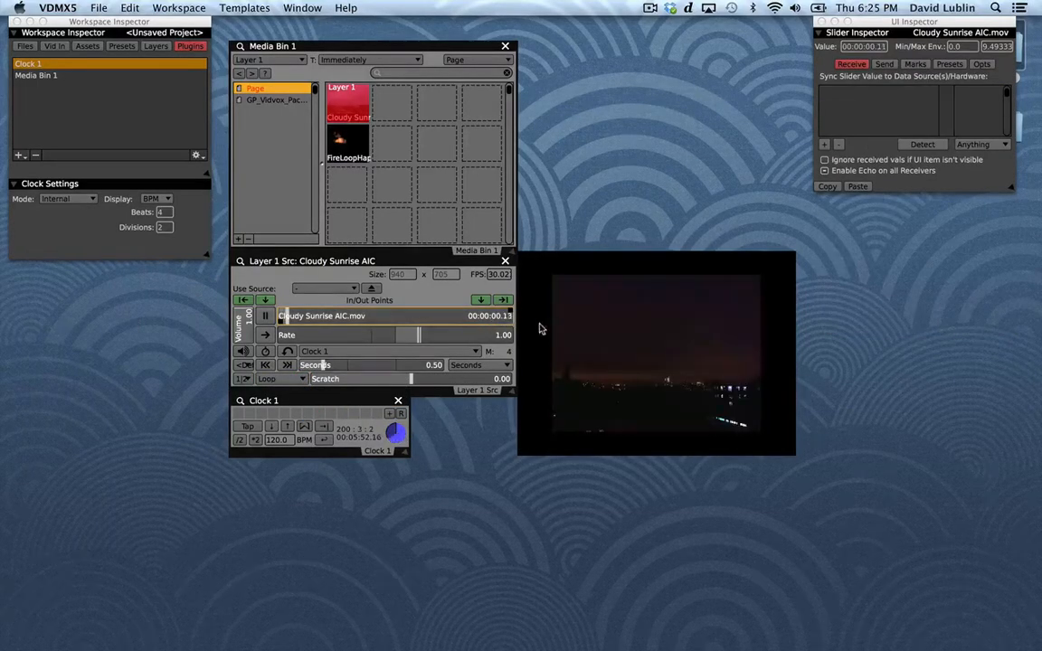
drag(555, 325, 571, 324)
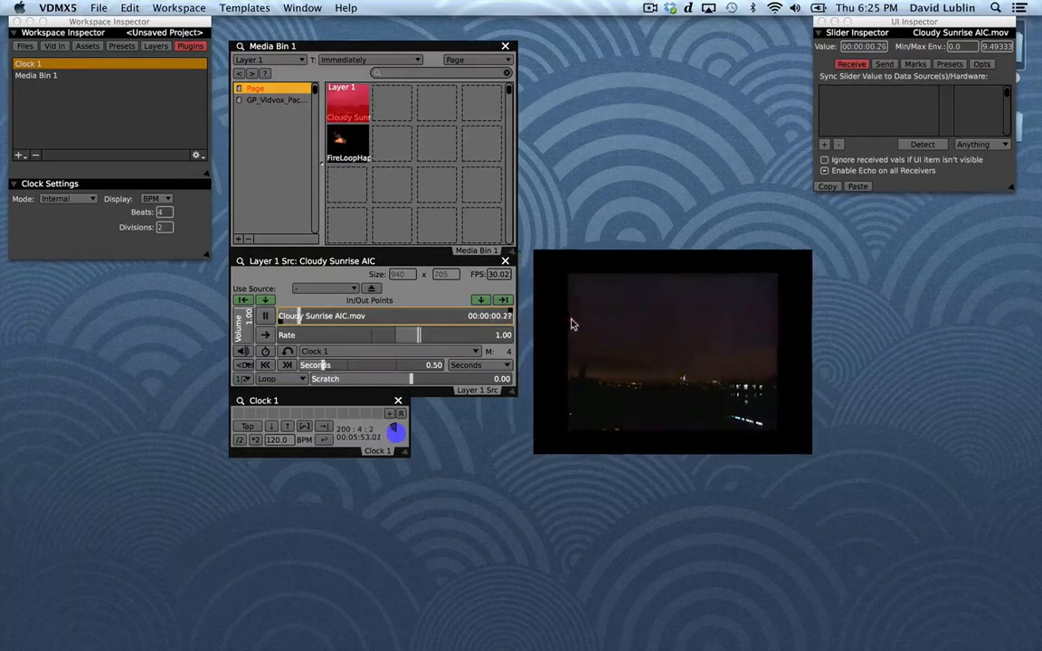
Open the file settings of Cloudy Sunrise AIC.mov and enable a custom Loop Mode value for the clip.
click(25, 46)
click(149, 78)
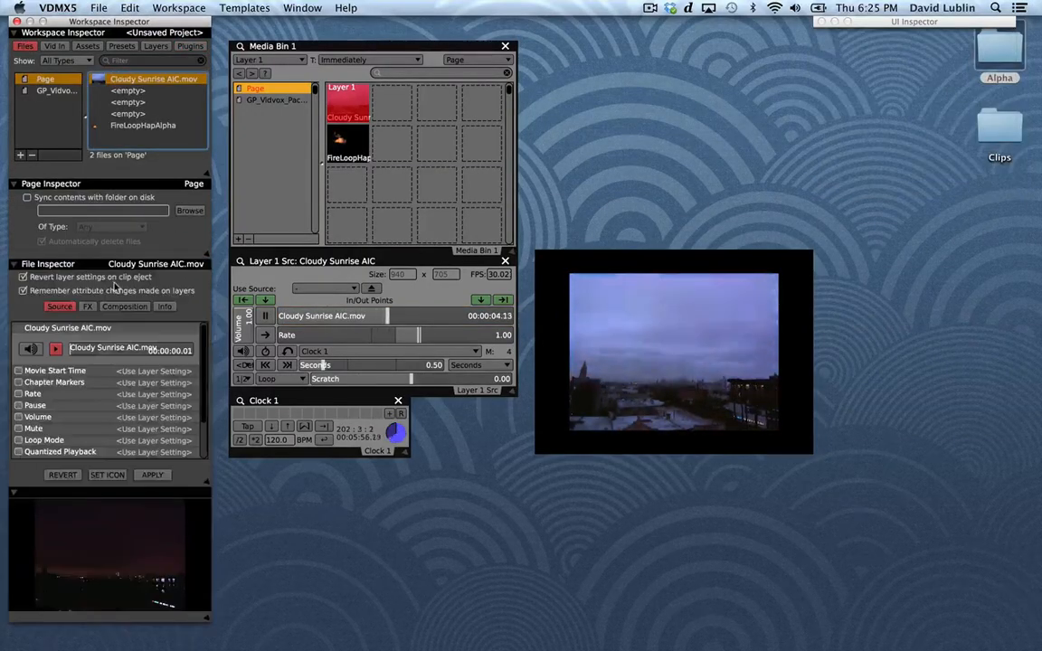
scroll(102, 425, down, 4)
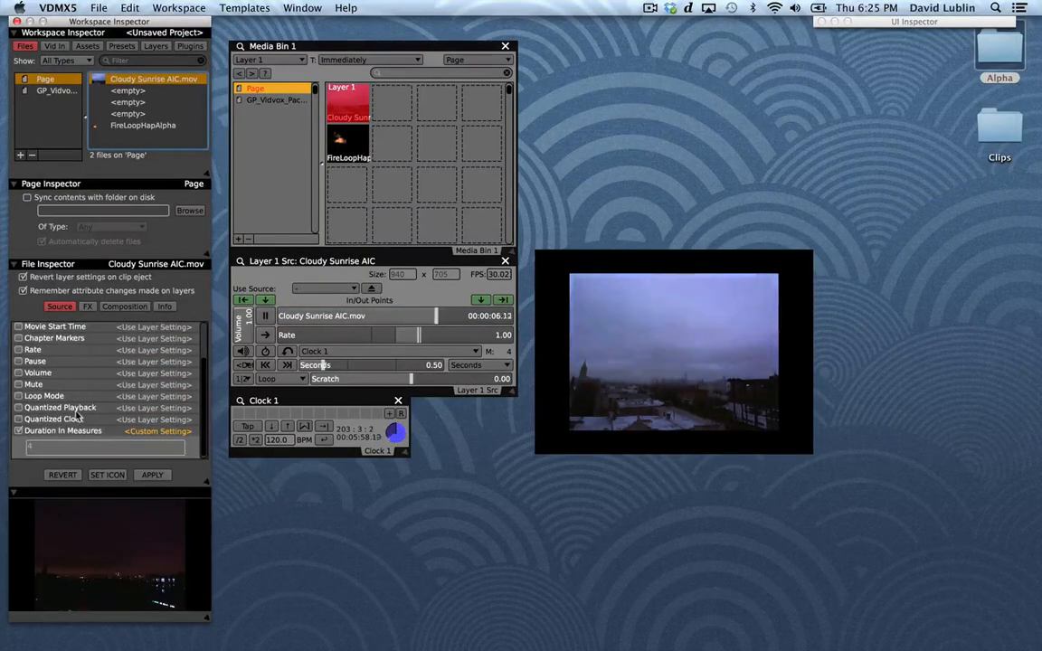
scroll(54, 398, up, 3)
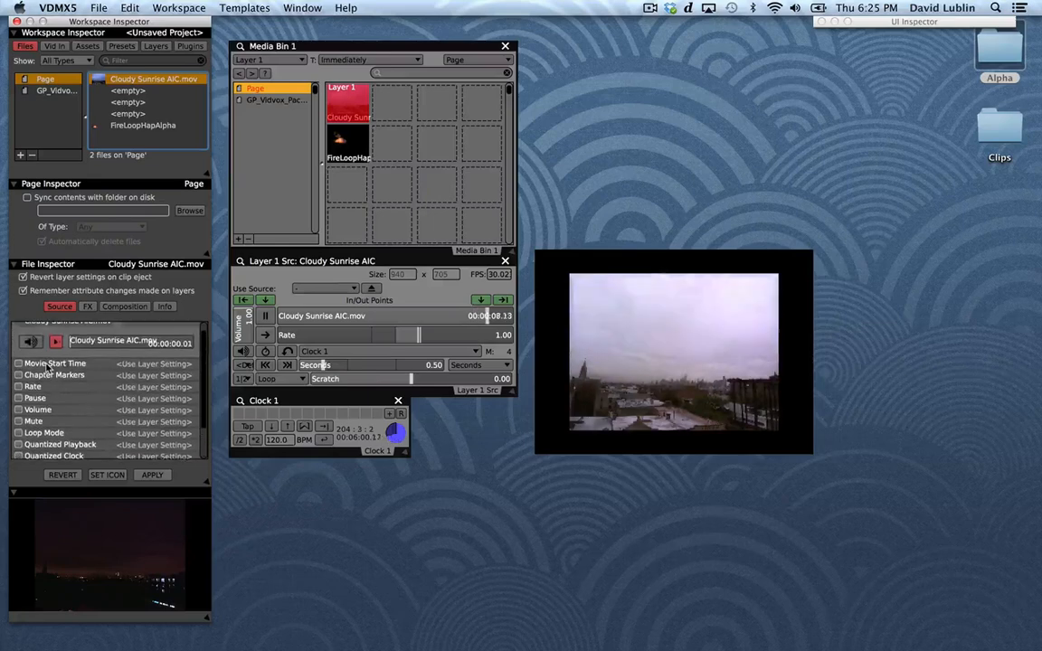
click(18, 433)
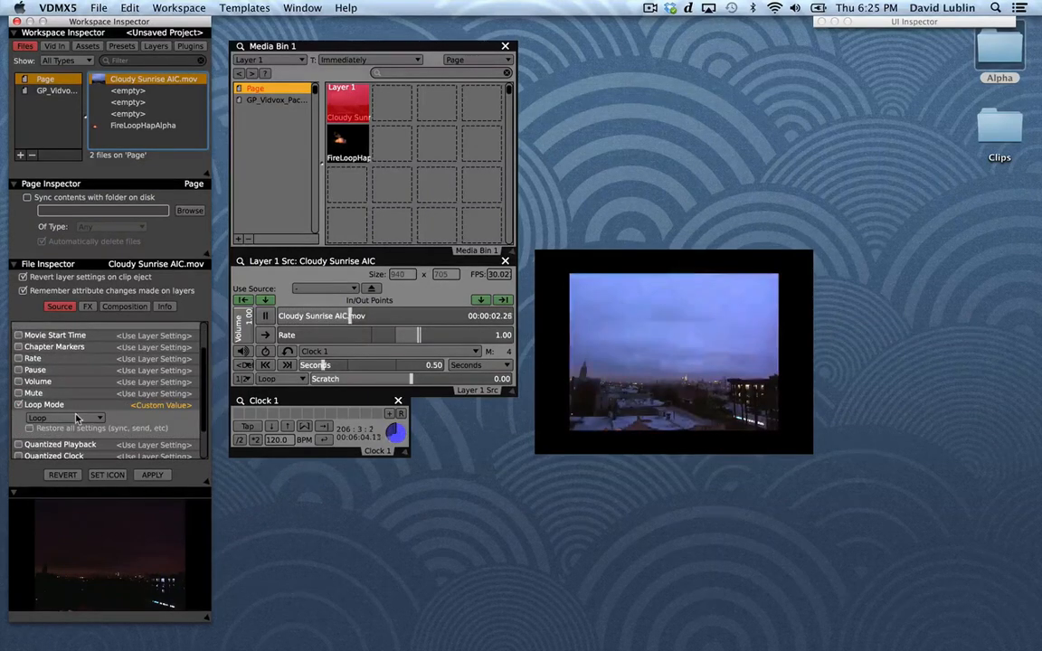